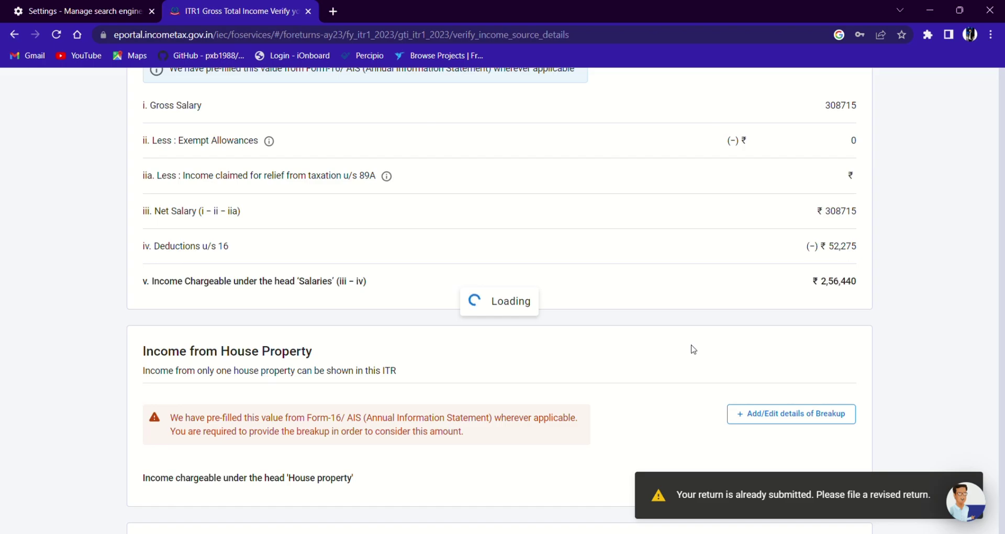
Review the pre-filled Income from Salary section and open it for editing
scroll(752, 340, "down", 3)
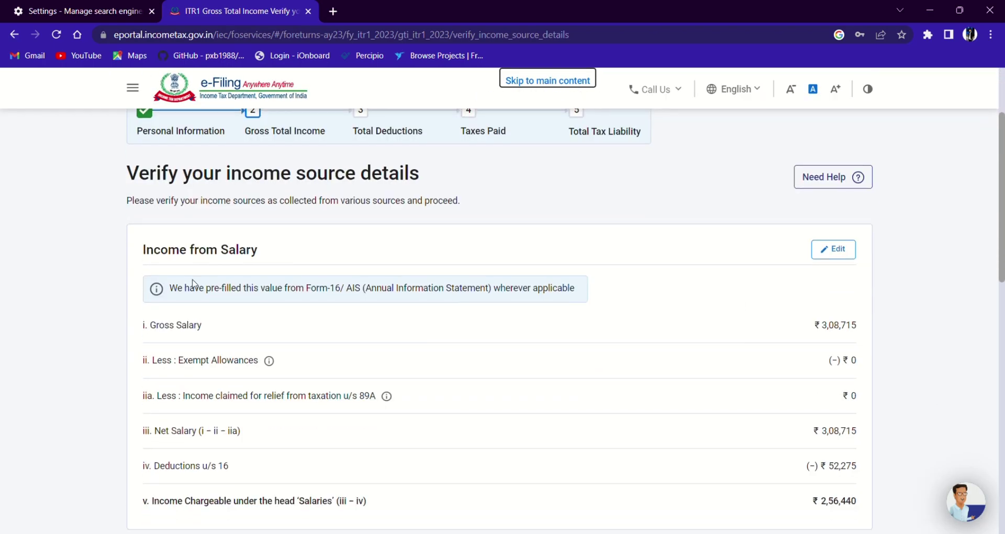
left_click_drag(171, 287, 563, 309)
left_click(636, 303)
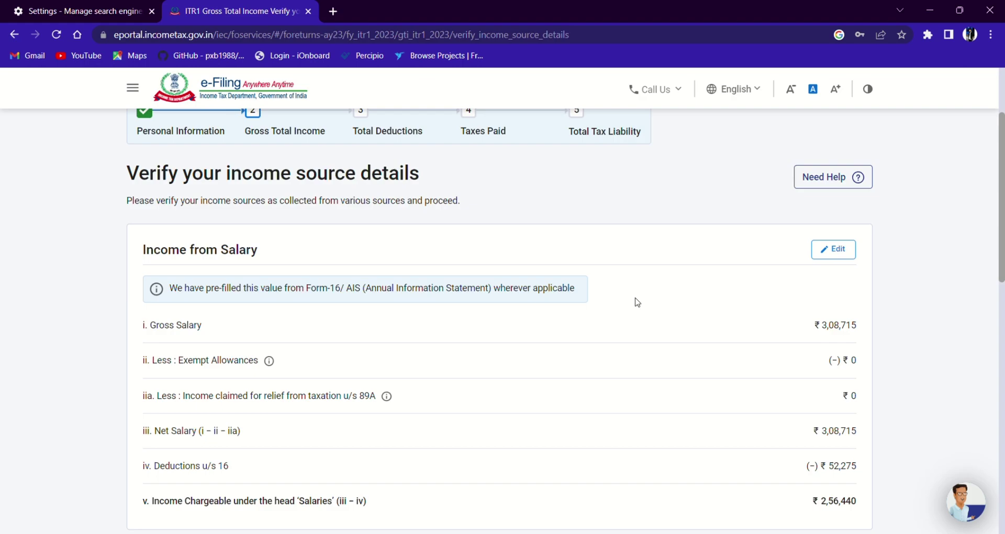
scroll(649, 314, "up", 1)
scroll(651, 315, "down", 2)
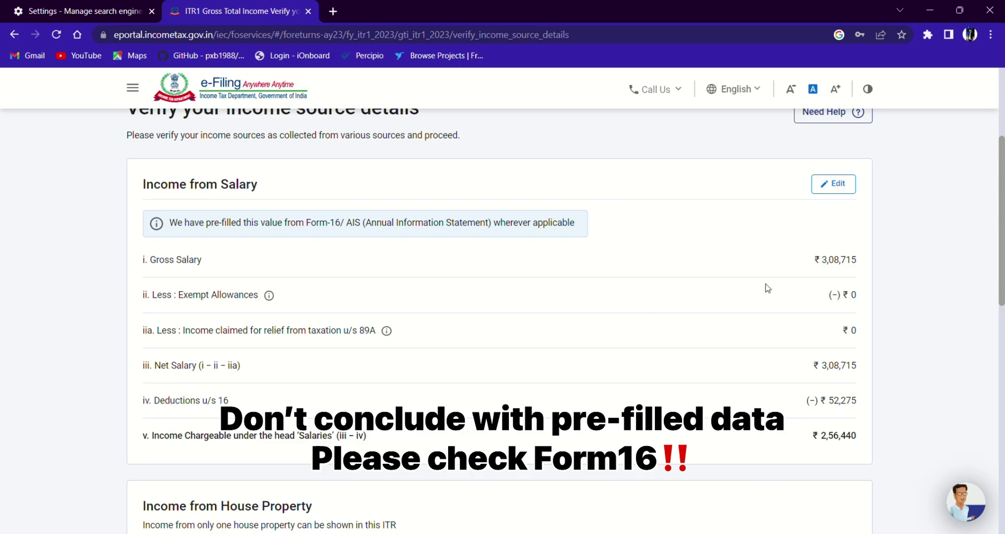
left_click(846, 184)
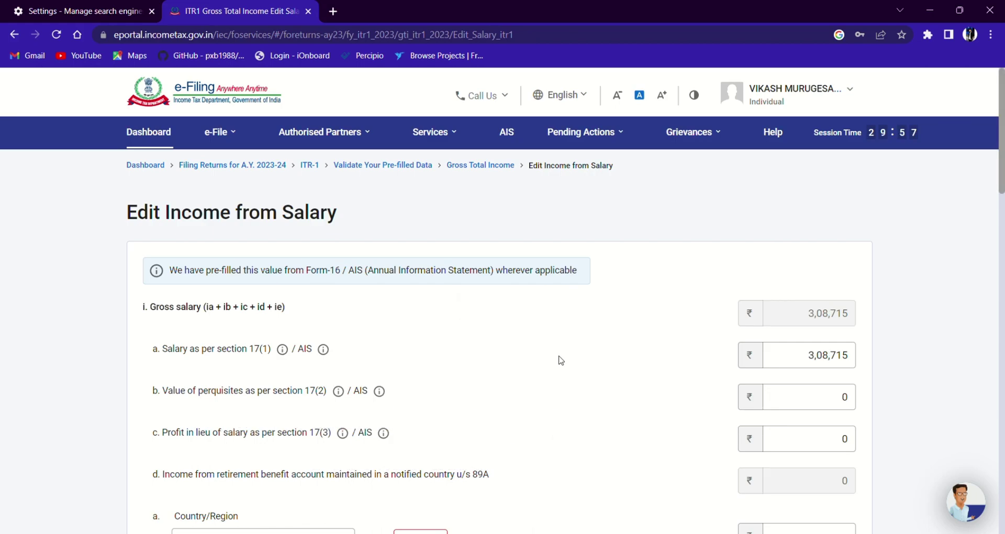
Examine the gross salary components under section 17 and the exempt allowance entries in the salary form
scroll(561, 360, "down", 2)
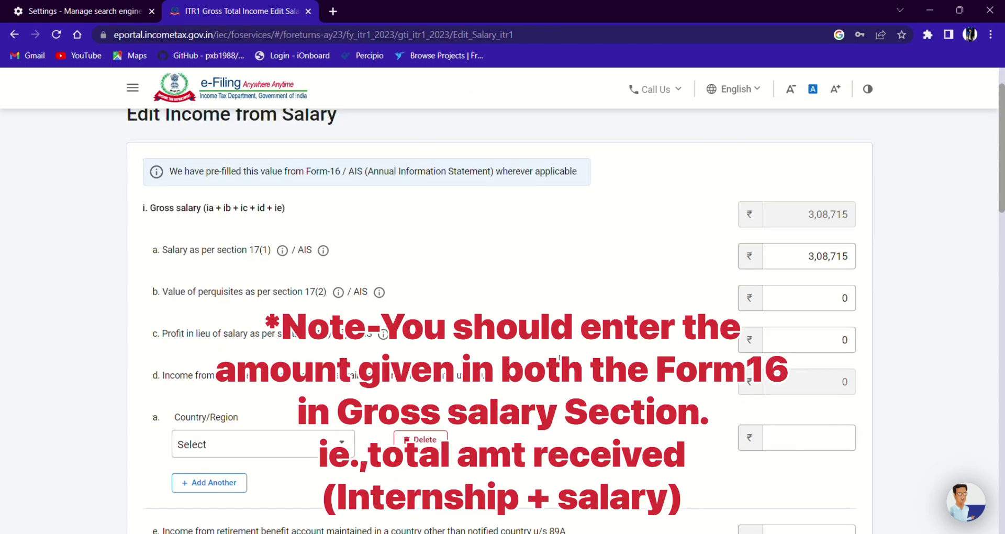
left_click(810, 264)
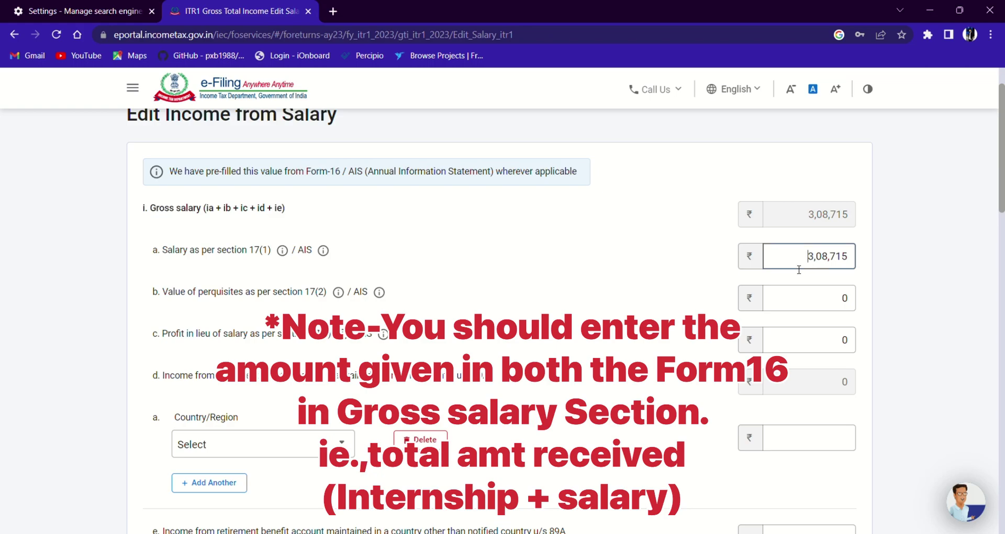
double_click(790, 268)
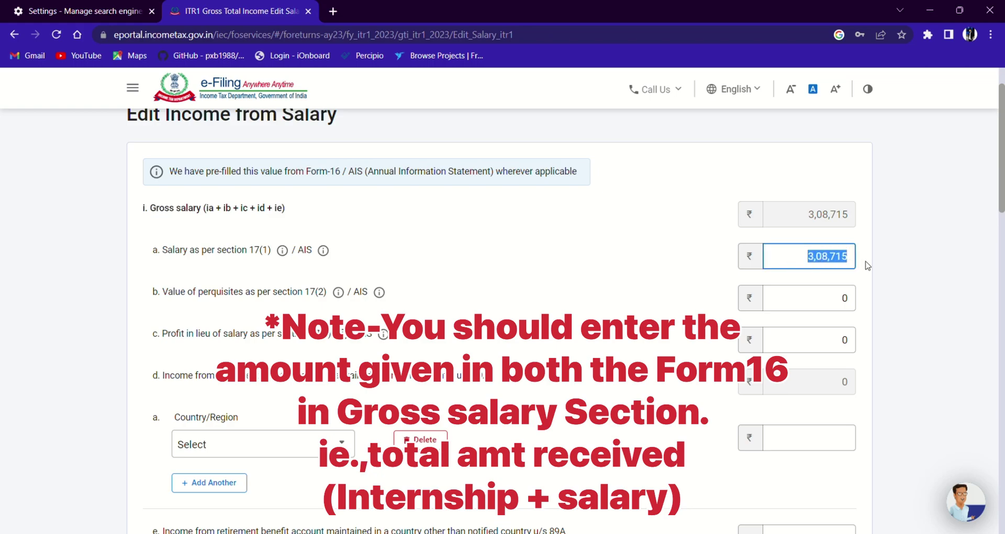
left_click(796, 346)
scroll(835, 416, "down", 10)
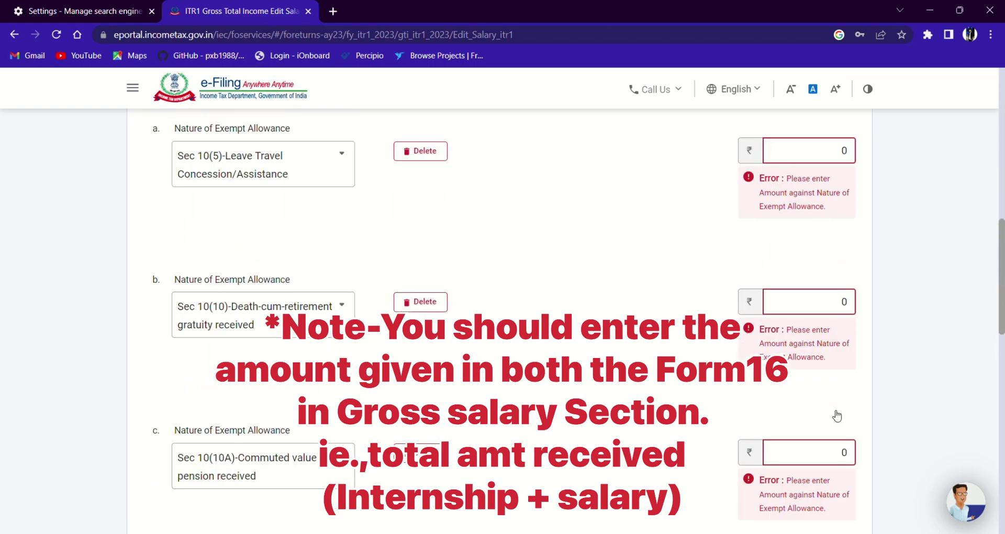
scroll(834, 415, "up", 1)
scroll(834, 415, "up", 6)
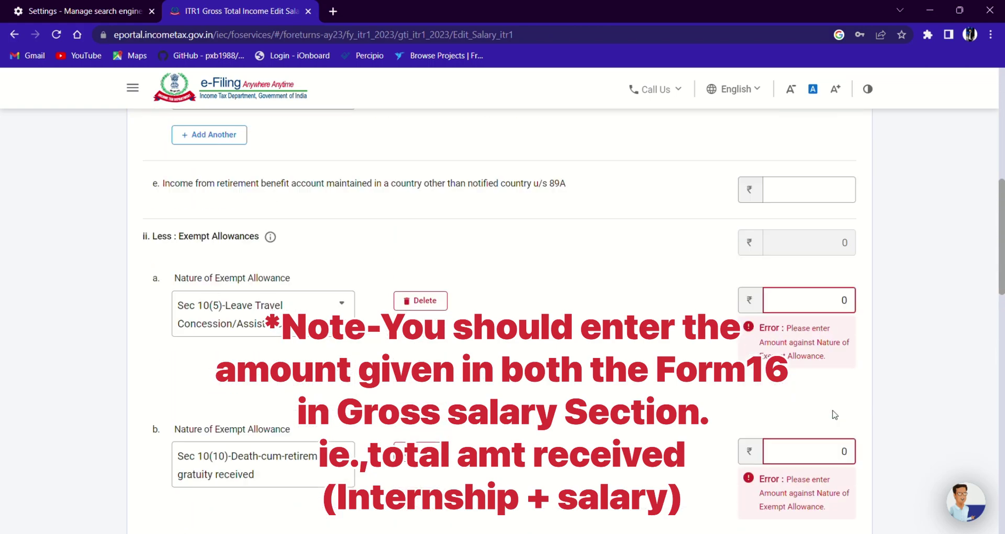
scroll(838, 413, "up", 5)
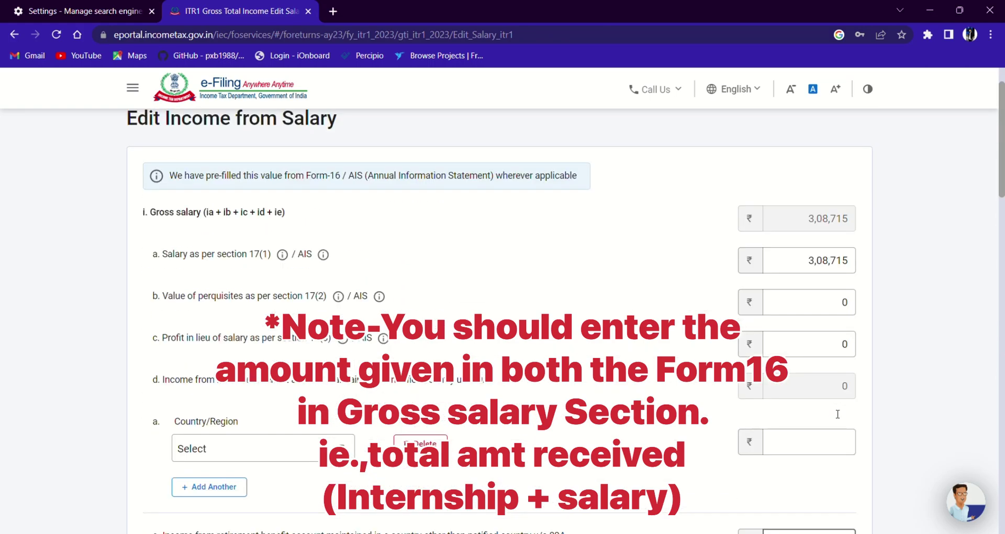
scroll(837, 413, "down", 12)
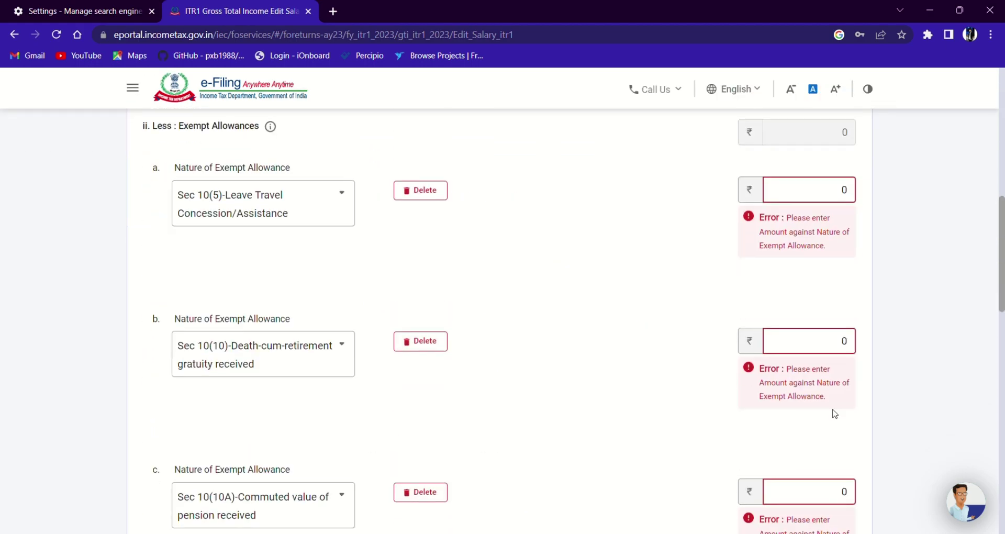
scroll(834, 415, "up", 1)
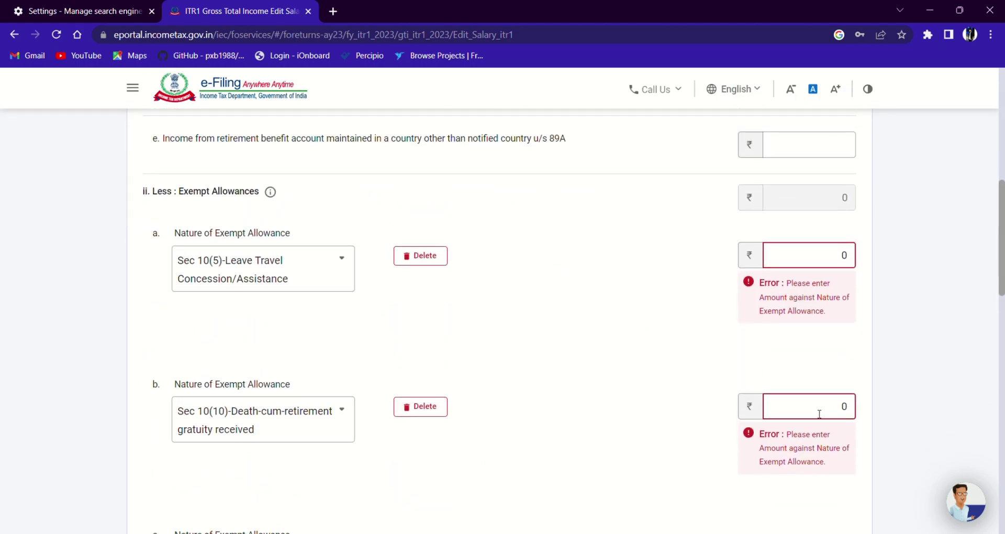
Delete the exempt allowance entries for Sec 10(5), Sec 10(10), Sec 10(10A) and Sec 10(13A)
left_click(345, 260)
left_click(346, 261)
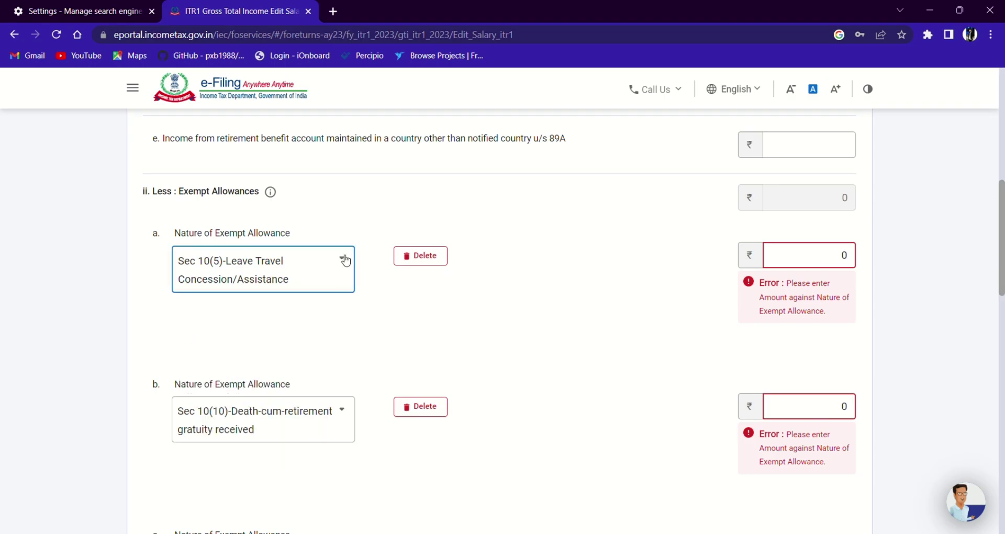
left_click(409, 255)
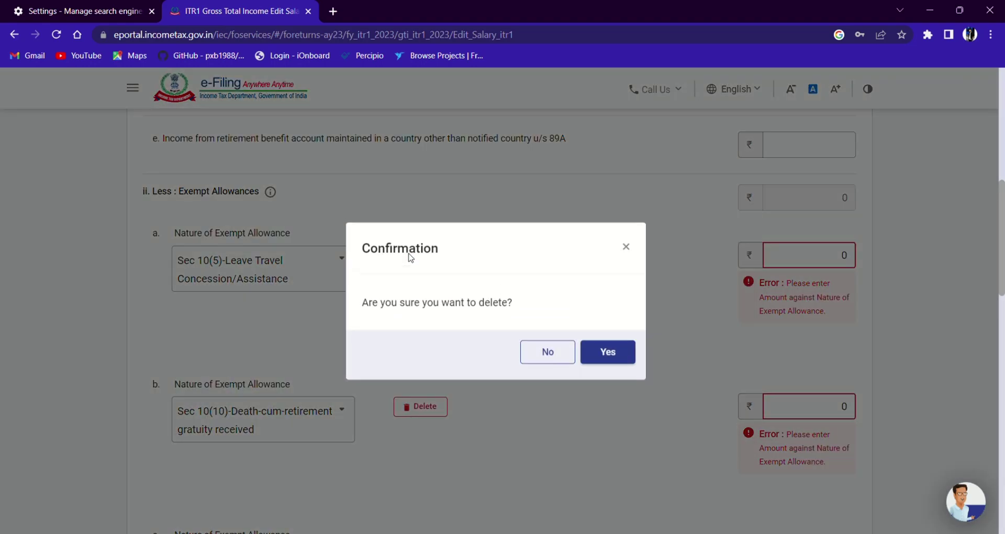
left_click(607, 352)
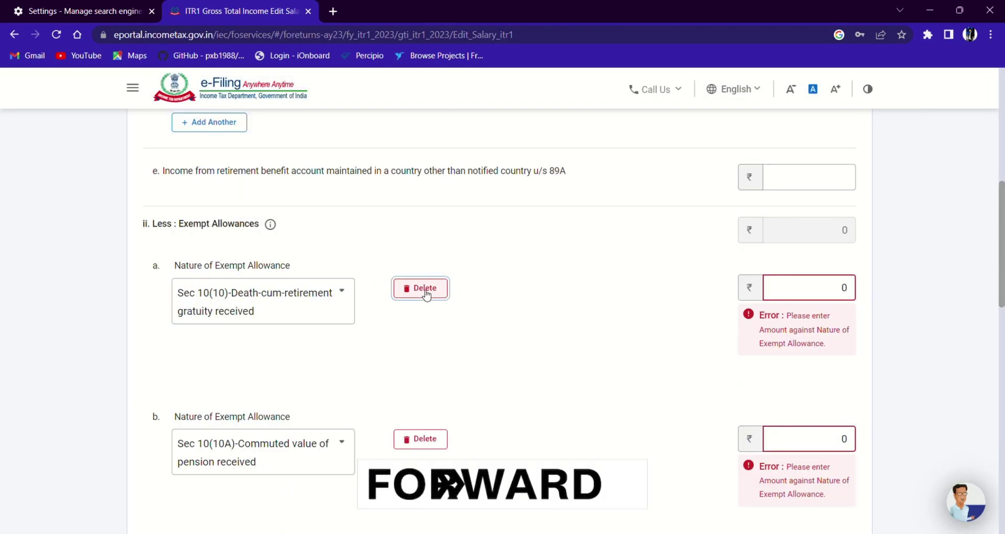
left_click(423, 289)
left_click(627, 355)
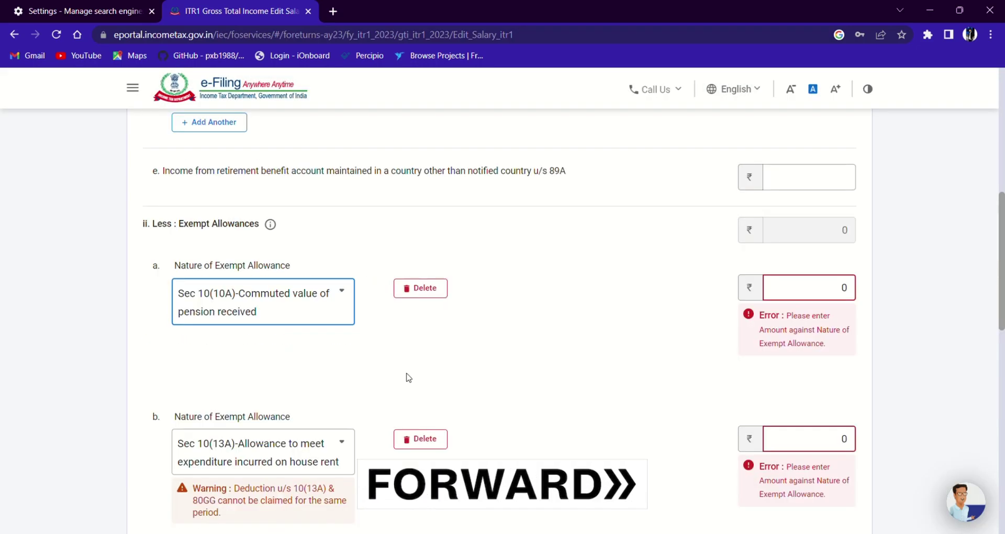
left_click(425, 288)
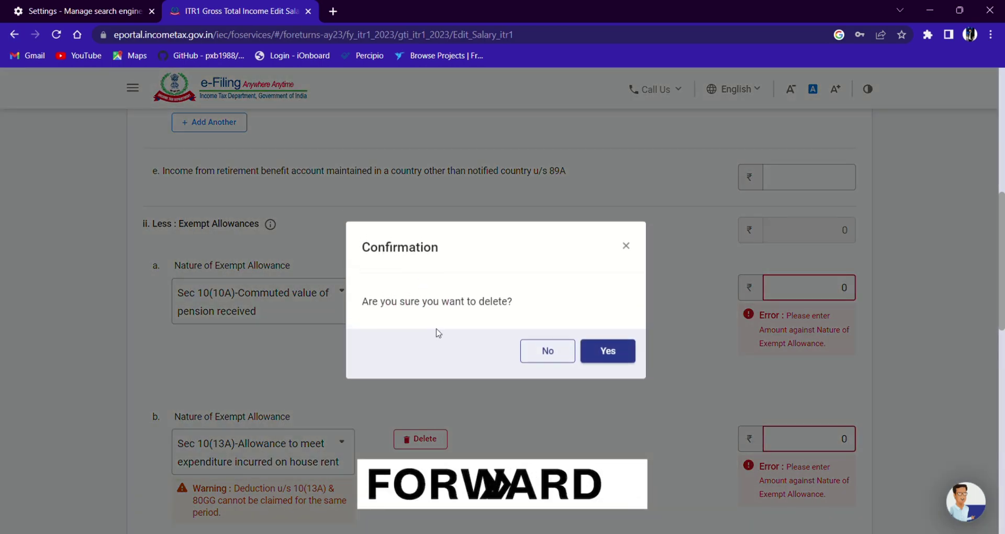
left_click(602, 352)
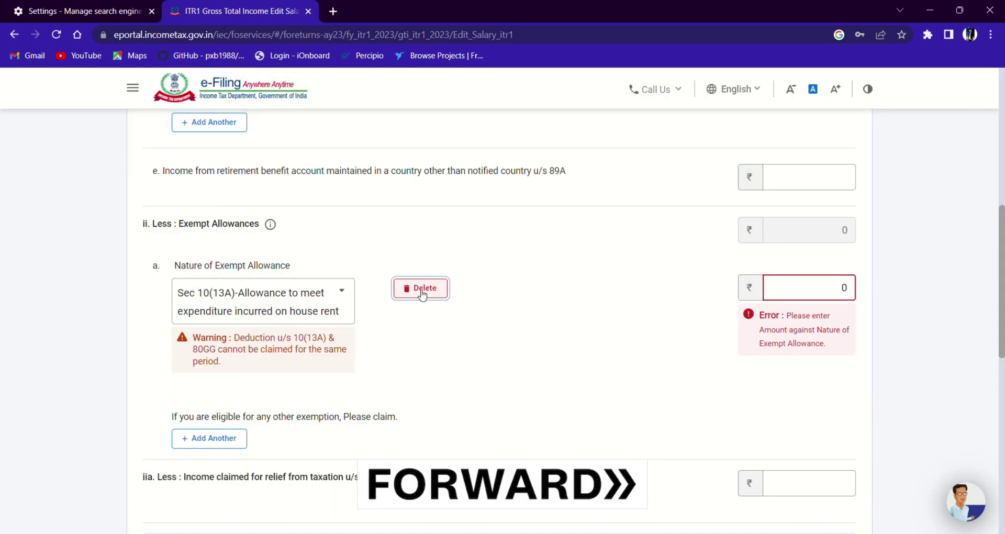
left_click(419, 288)
left_click(617, 359)
Save the edited salary income and confirm the Gross Total Income section
scroll(617, 366, "down", 7)
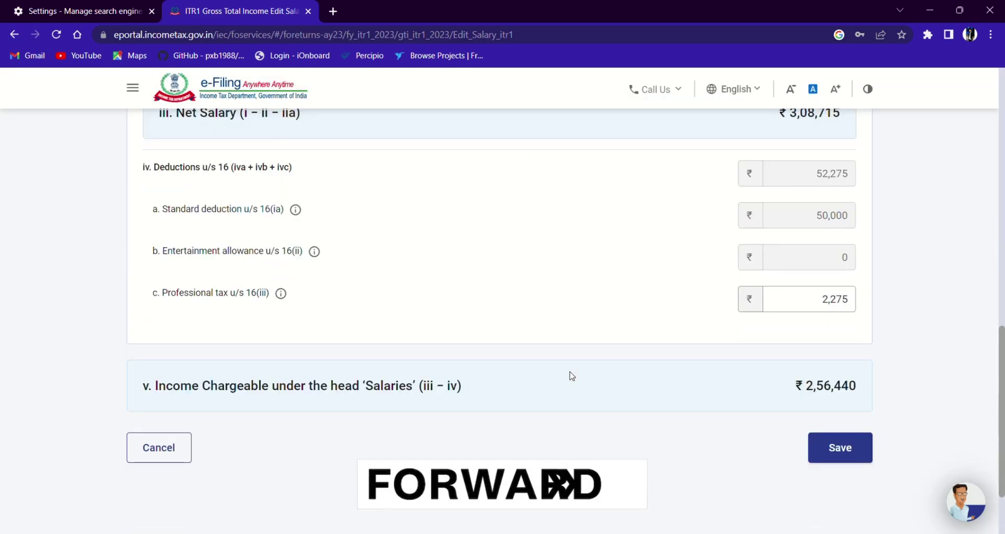
left_click(810, 360)
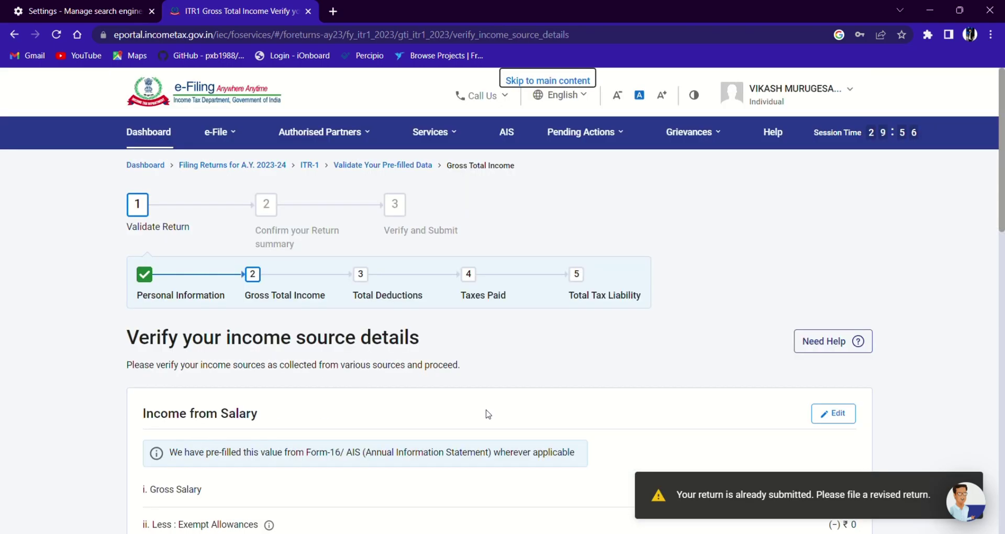
scroll(487, 413, "down", 8)
scroll(491, 413, "down", 8)
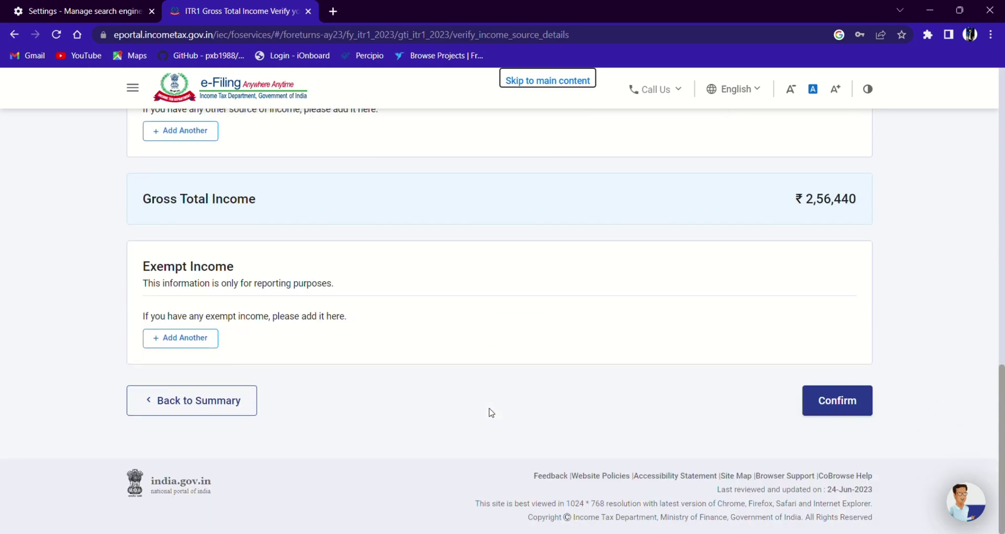
left_click(856, 410)
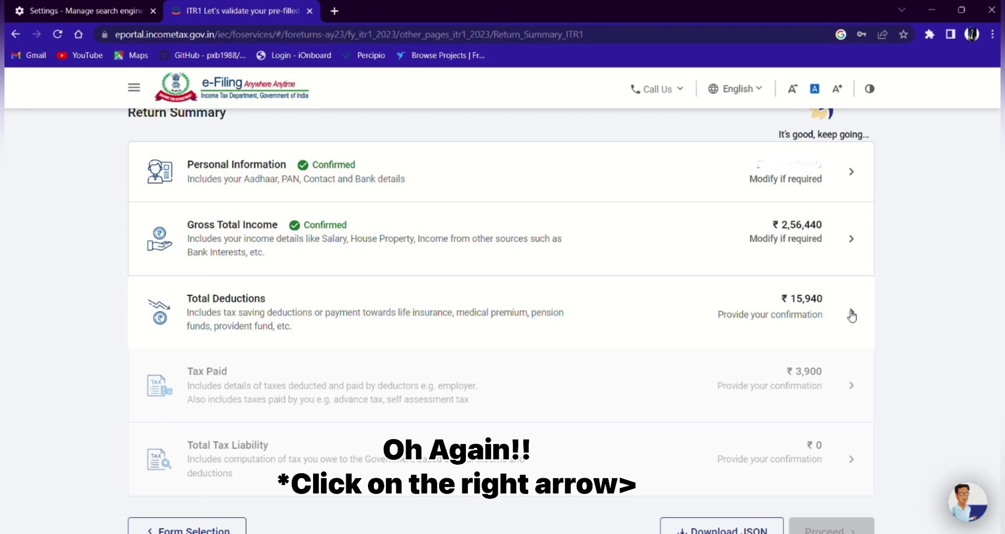
Open Total Deductions from the return summary, look through the eligibility questions, and skip them
left_click(852, 315)
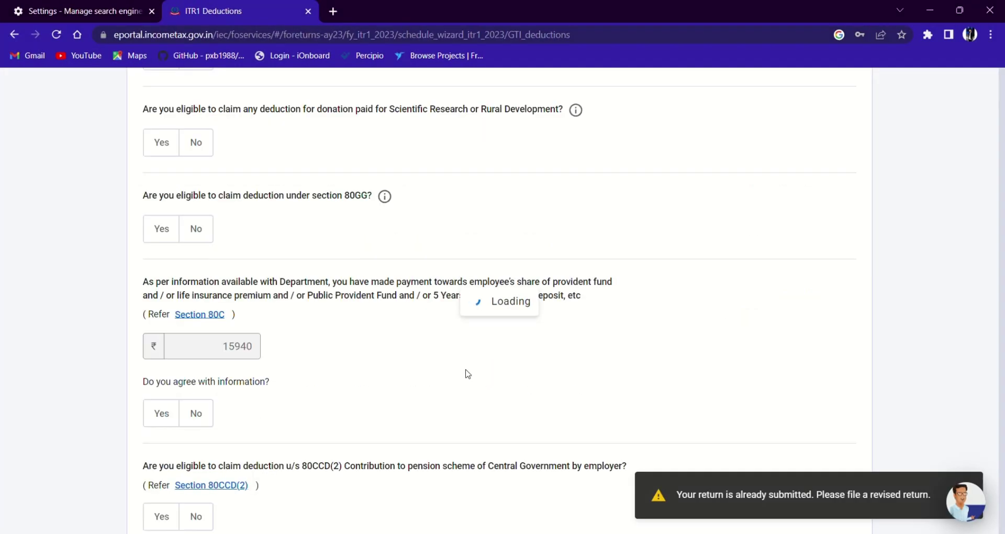
scroll(526, 356, "down", 4)
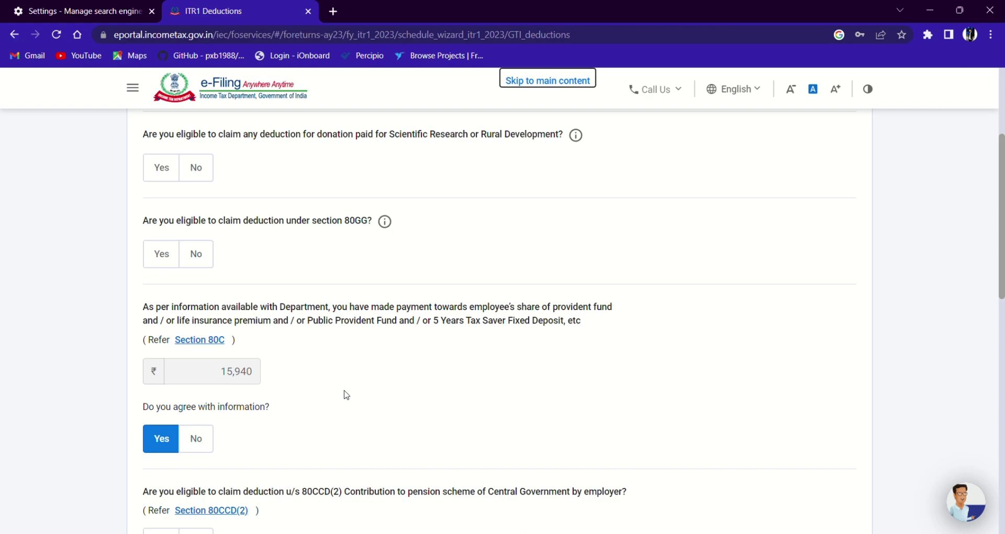
scroll(386, 404, "down", 1)
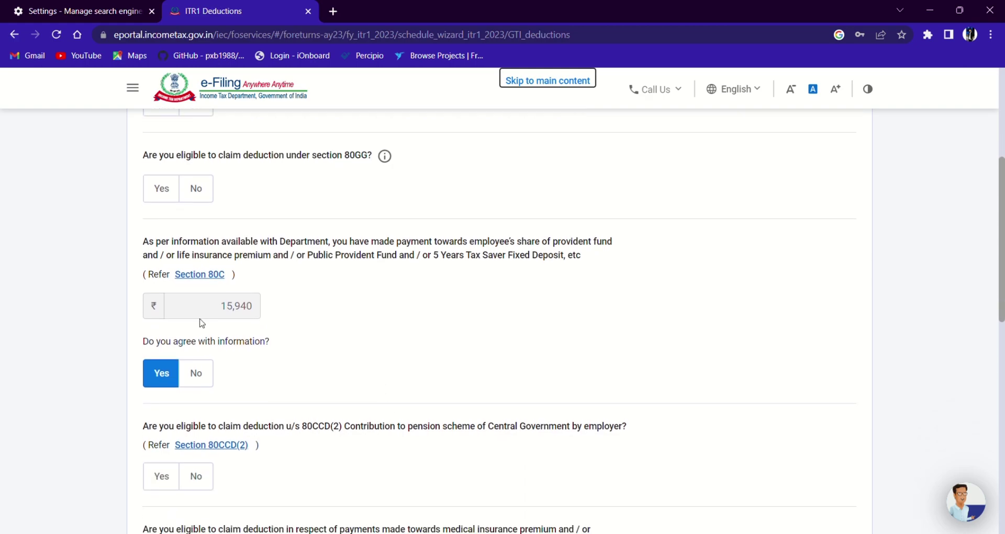
scroll(510, 345, "down", 2)
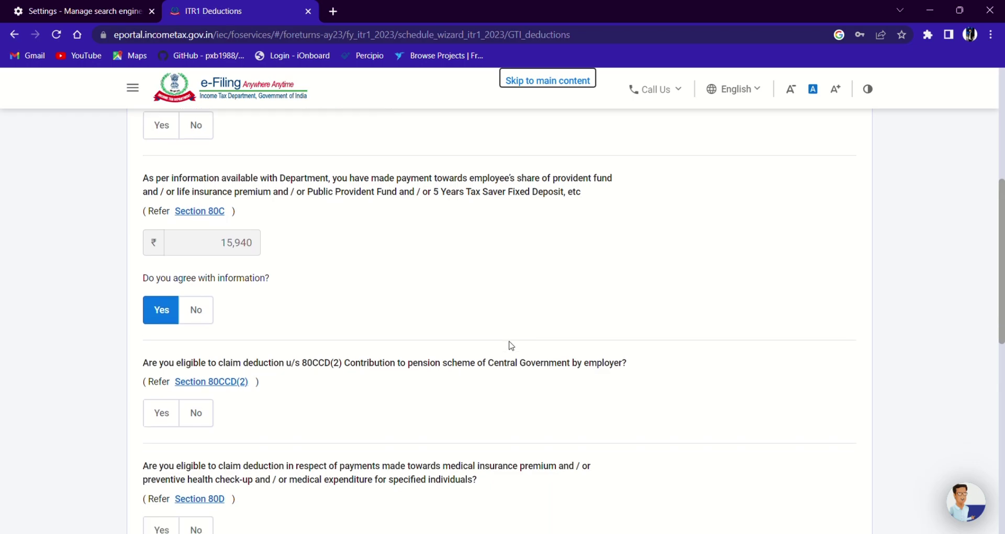
scroll(489, 375, "down", 5)
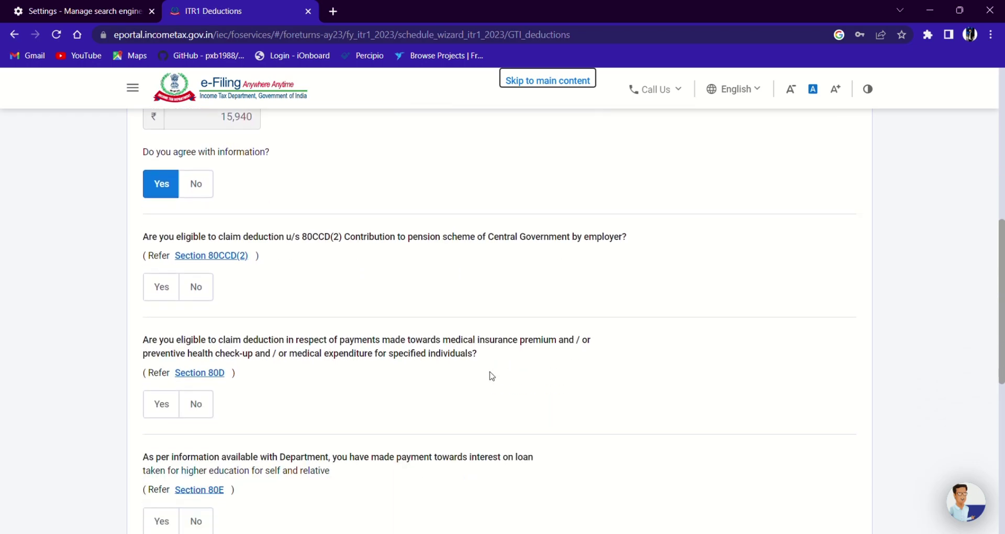
scroll(489, 375, "up", 10)
scroll(491, 375, "down", 6)
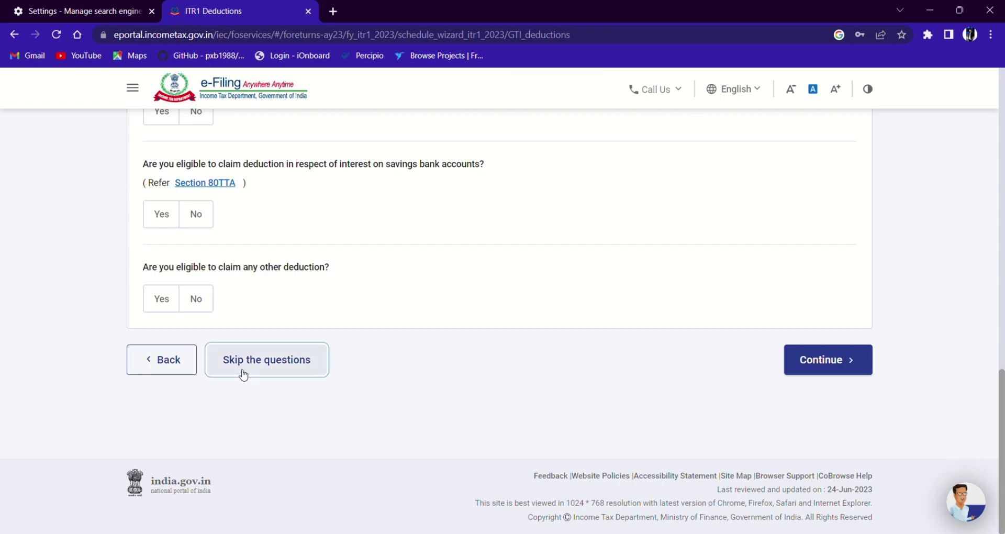
left_click(241, 361)
left_click(641, 361)
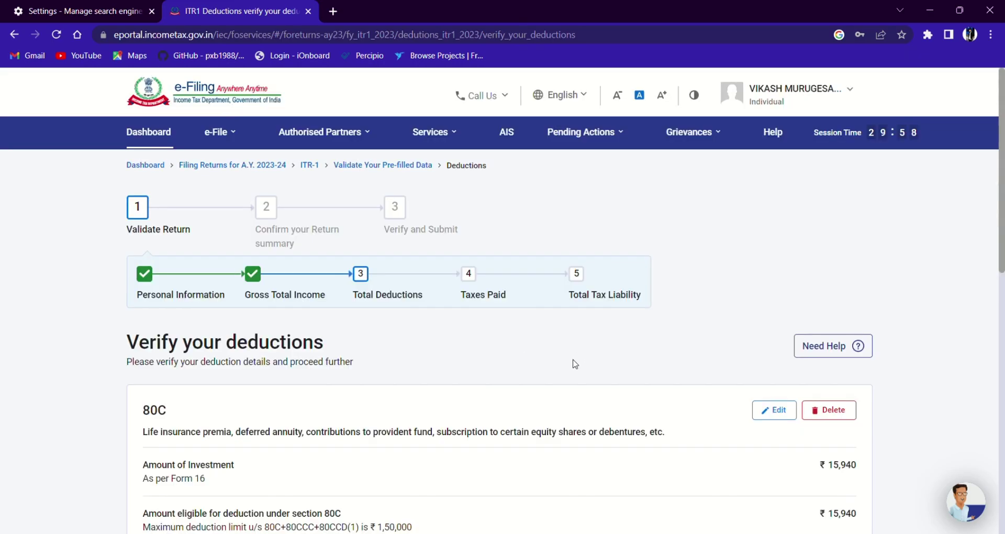
Review the 80C deduction, show the Total Deductions details, and confirm the deductions
scroll(581, 366, "down", 1)
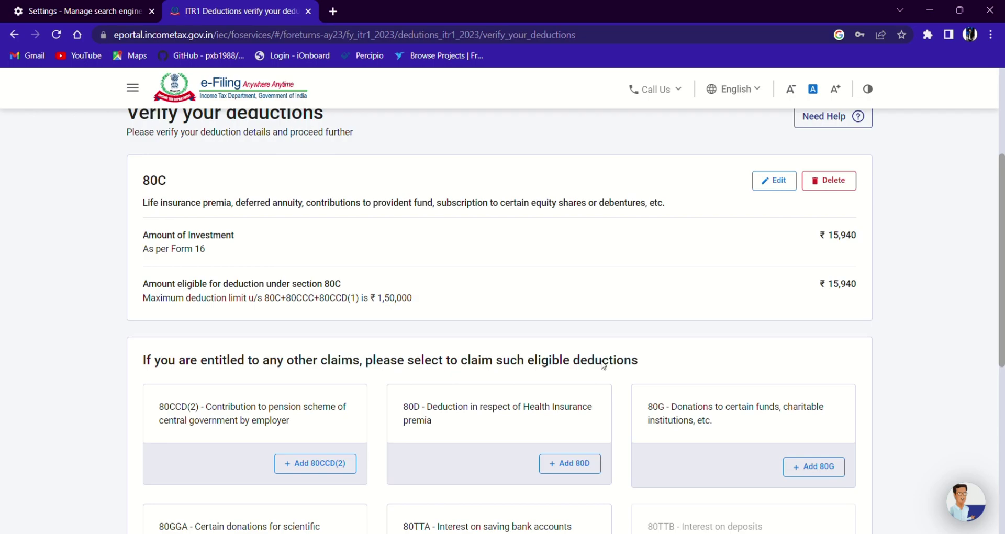
scroll(668, 355, "down", 1)
scroll(667, 354, "down", 5)
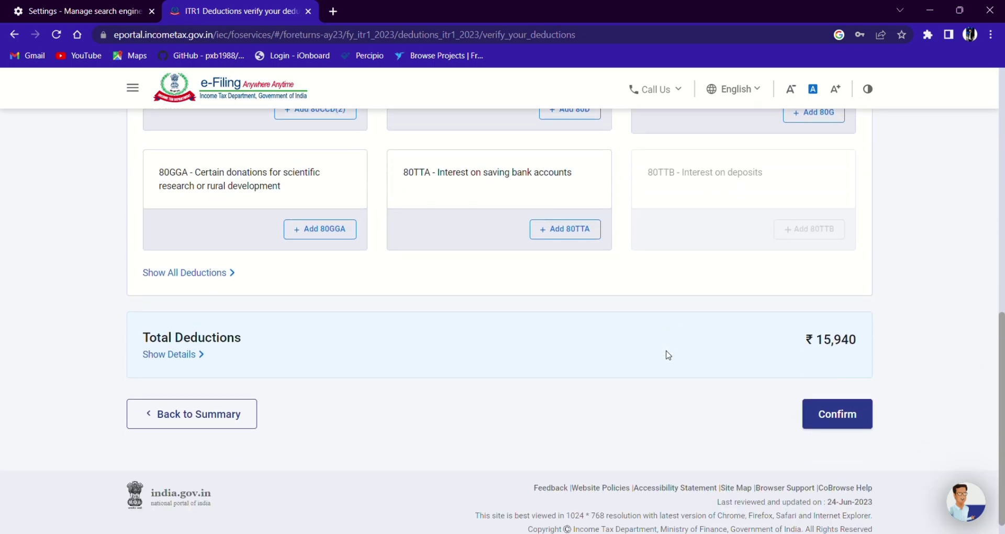
scroll(667, 355, "down", 1)
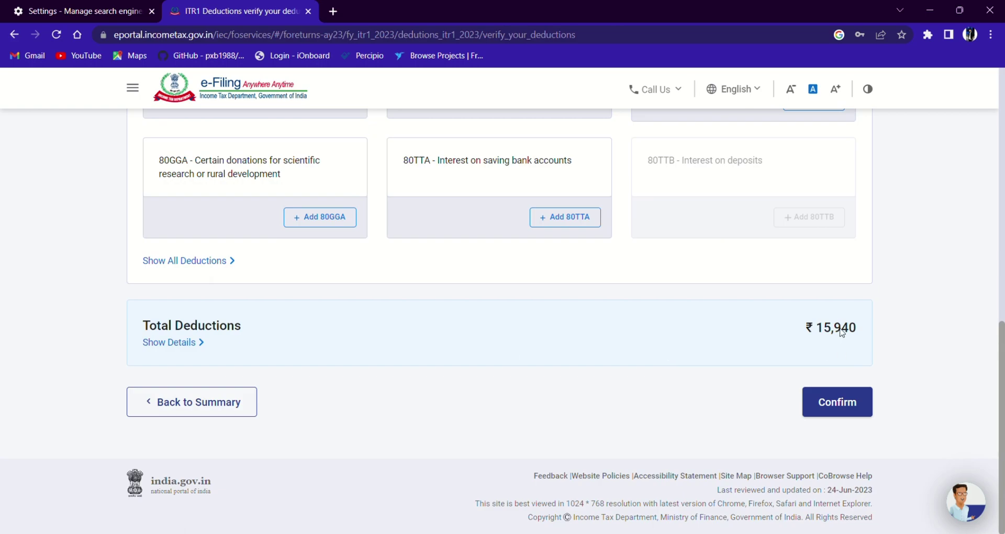
left_click(168, 343)
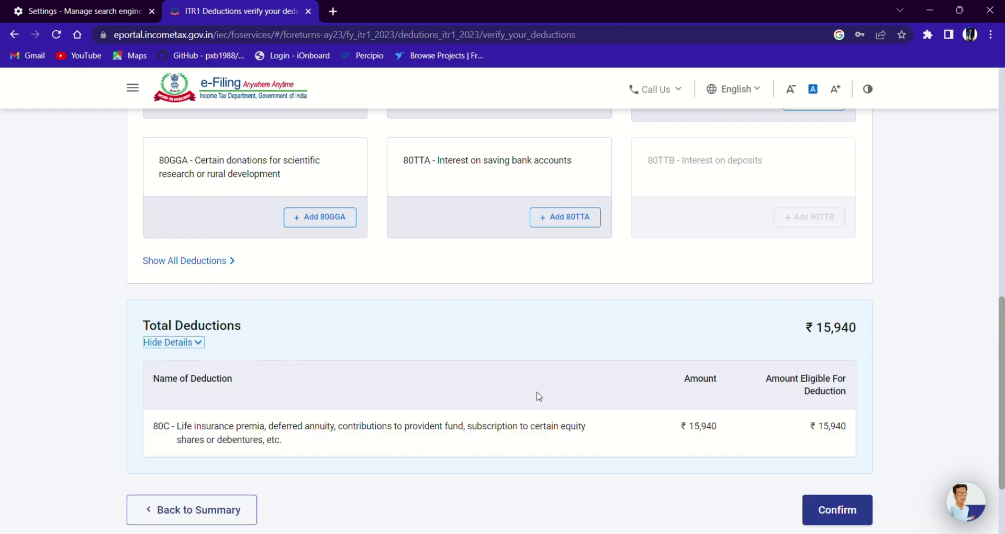
scroll(529, 382, "down", 1)
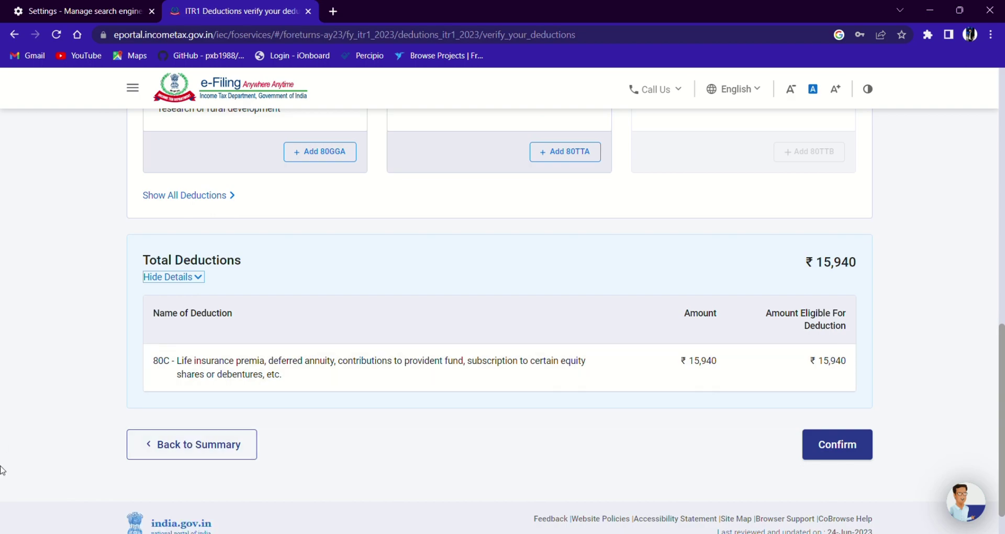
left_click(850, 454)
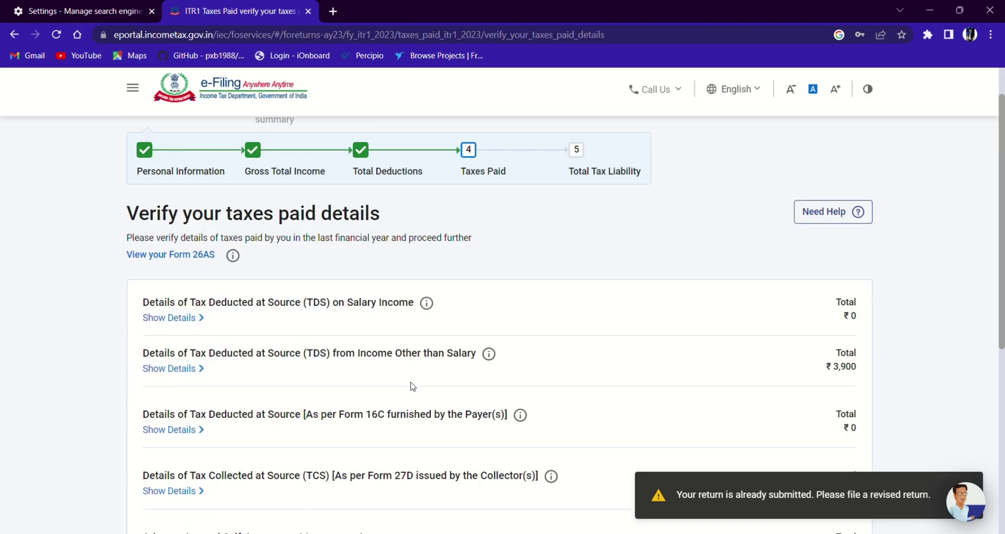
Show the details of TDS from Income Other than Salary, review the taxes paid, and confirm the Taxes Paid section
scroll(412, 386, "down", 3)
scroll(413, 386, "up", 1)
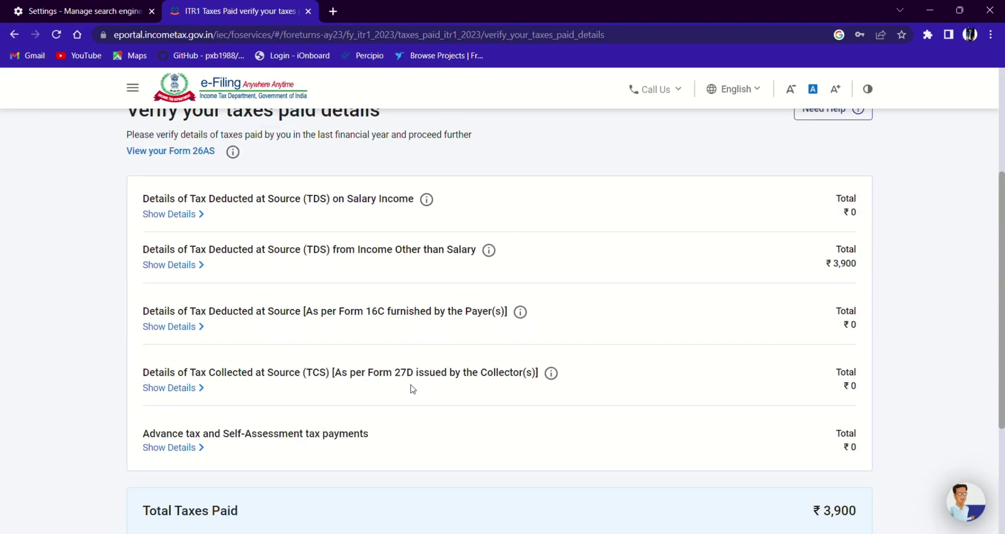
left_click(152, 264)
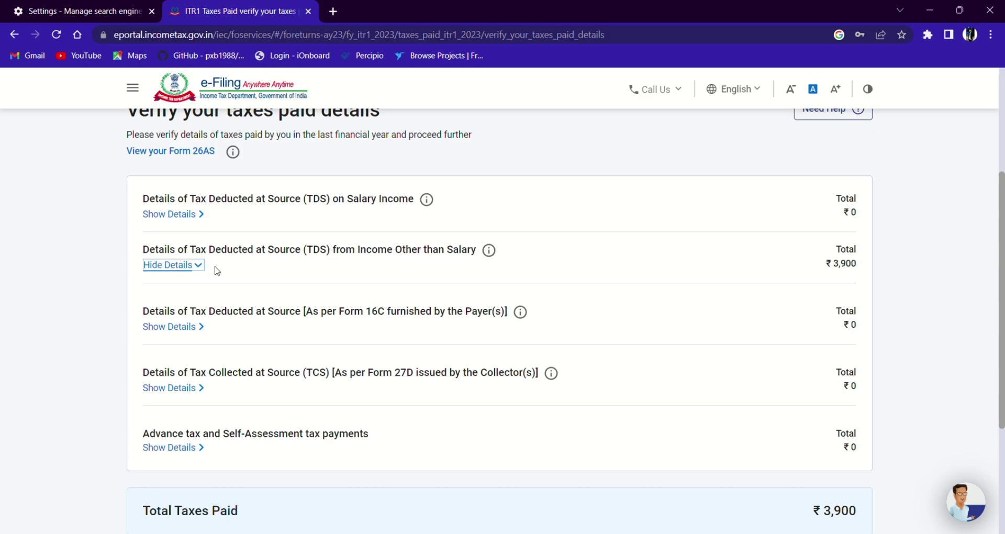
scroll(461, 320, "down", 1)
scroll(461, 320, "down", 2)
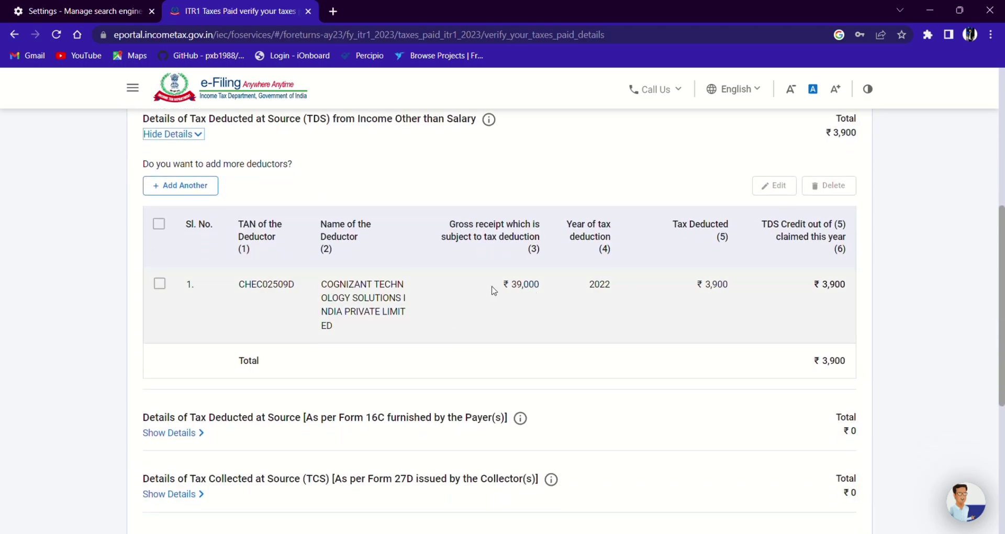
scroll(723, 290, "down", 2)
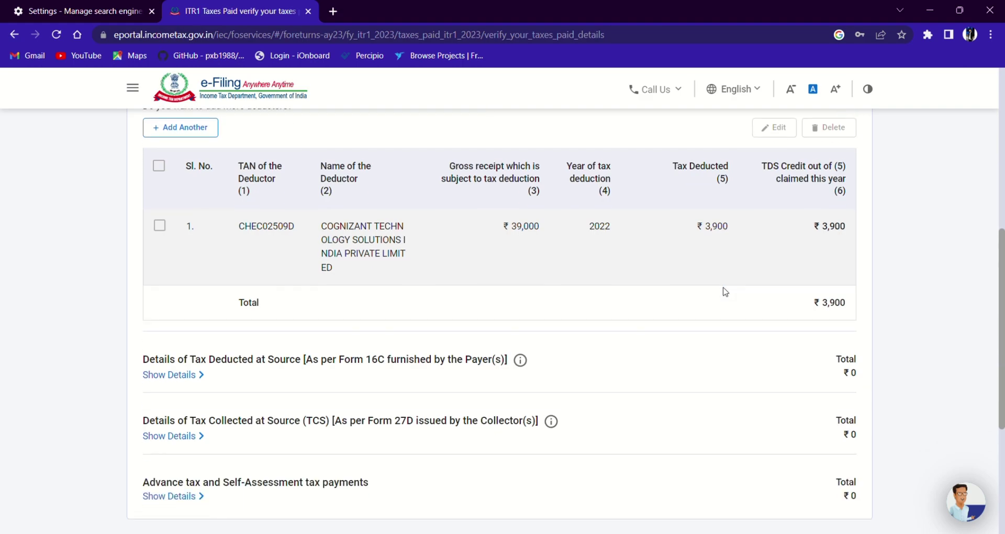
scroll(725, 291, "down", 2)
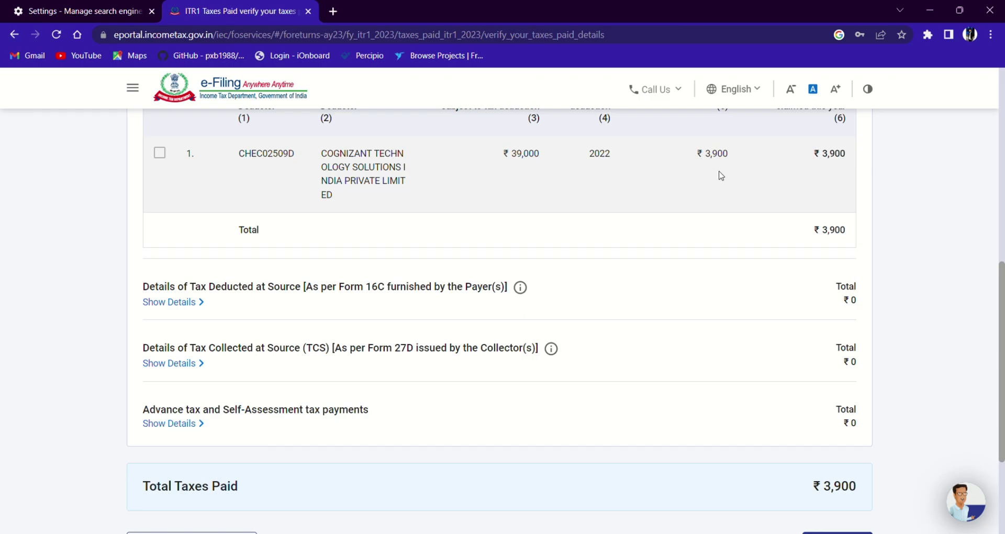
scroll(778, 234, "down", 3)
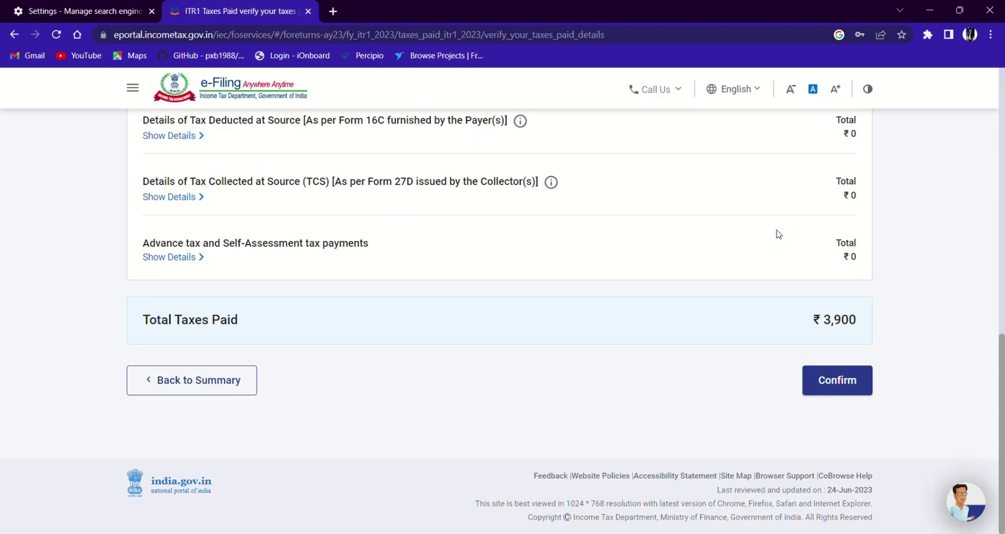
left_click(837, 380)
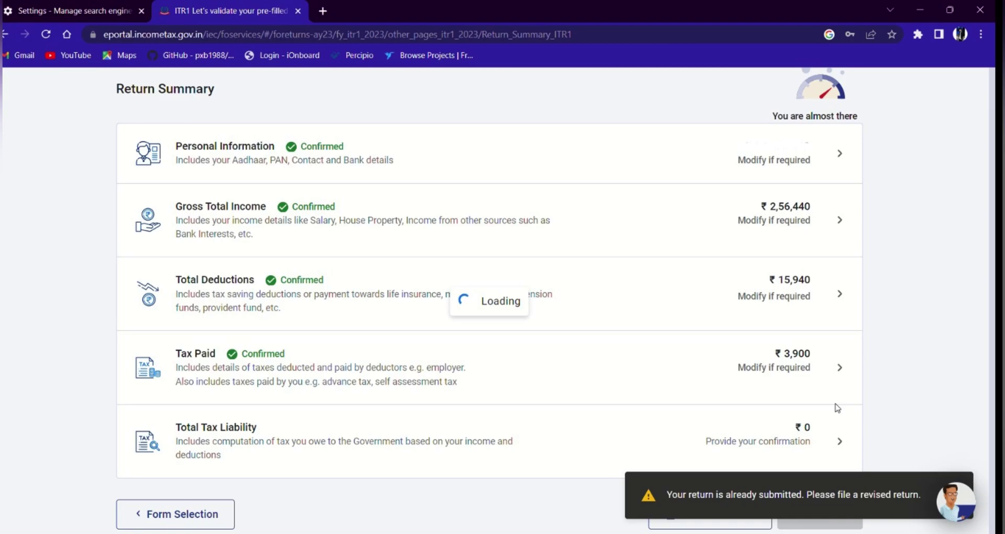
Review the computation of income and tax, confirm the Total Tax Liability section, and proceed to the tax summary
scroll(544, 343, "down", 4)
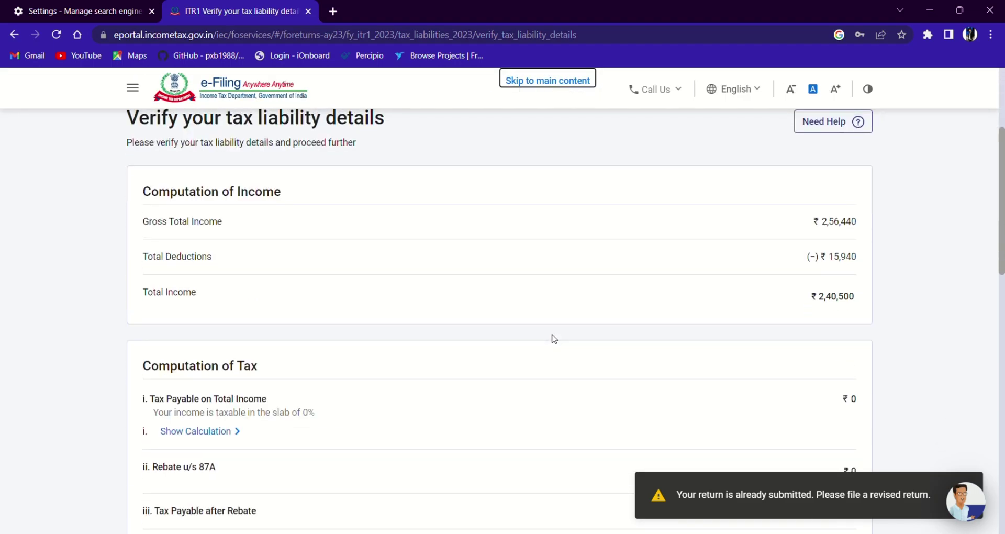
scroll(650, 270, "down", 2)
scroll(596, 269, "down", 2)
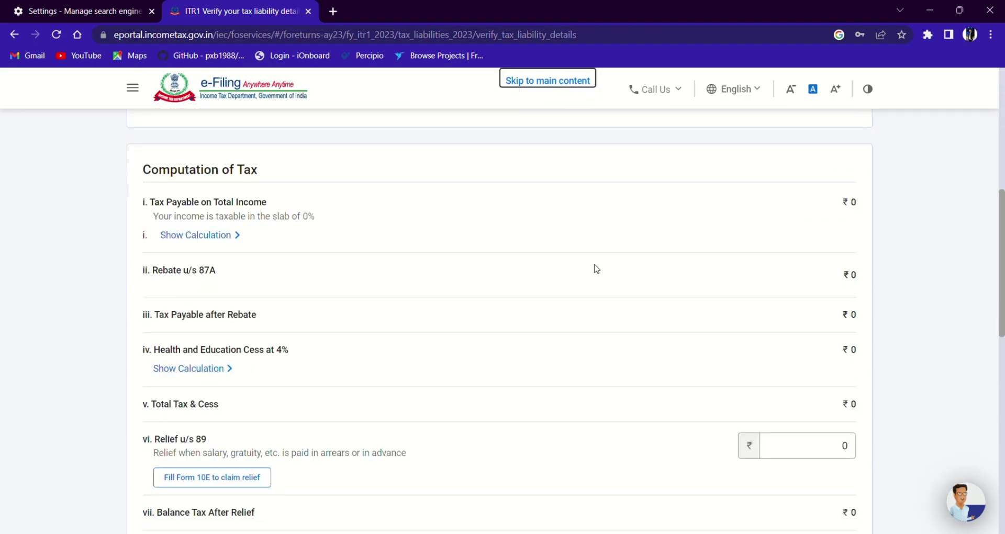
scroll(597, 269, "down", 8)
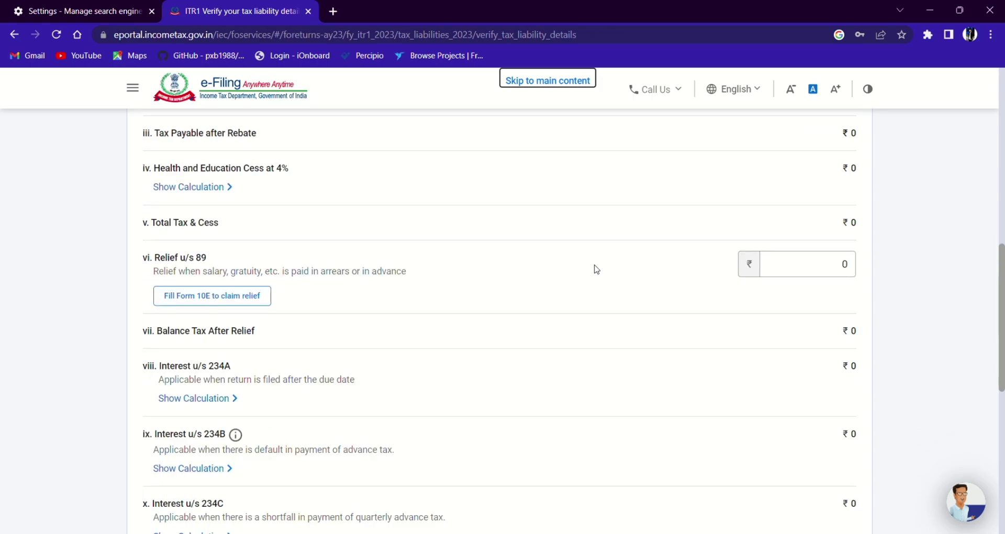
scroll(575, 325, "down", 3)
scroll(574, 325, "up", 7)
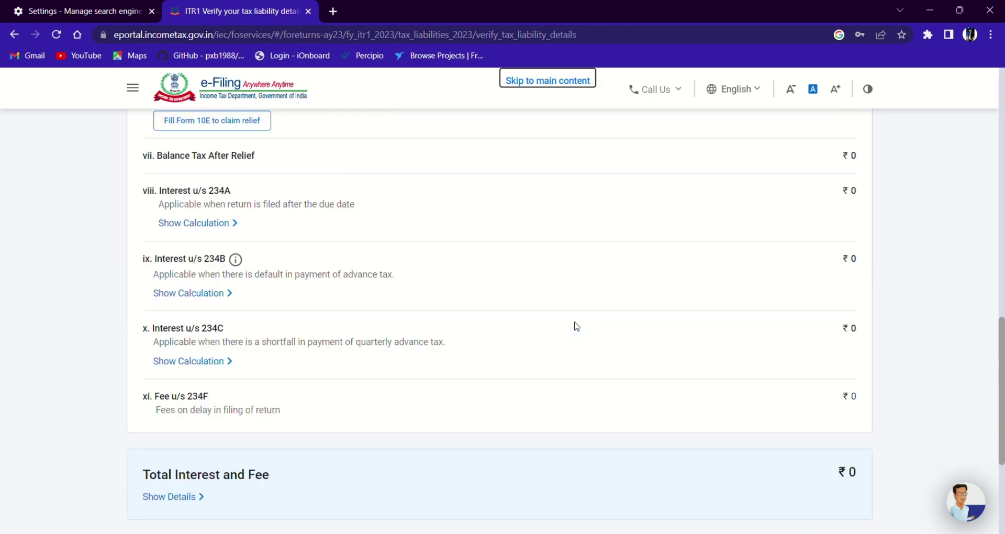
scroll(576, 326, "down", 8)
left_click(843, 418)
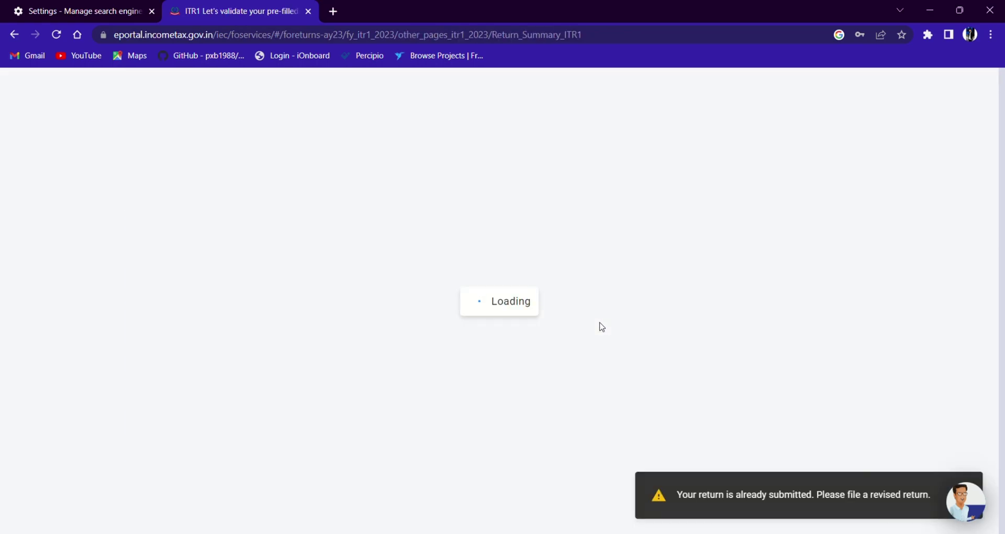
left_click(834, 404)
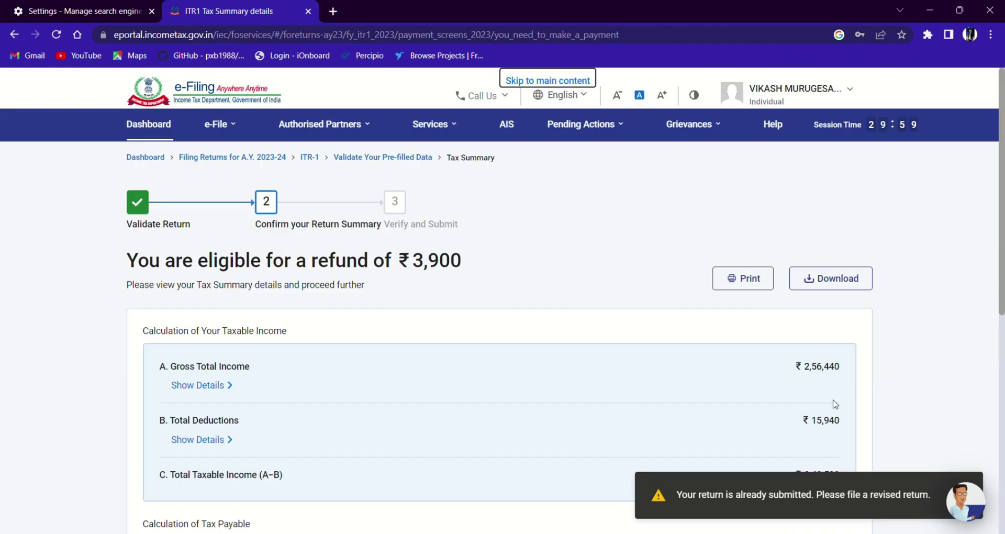
Examine the tax summary, including the refund, gross total income, total deductions, taxable income and tax payable calculation
triple_click(373, 279)
left_click(501, 272)
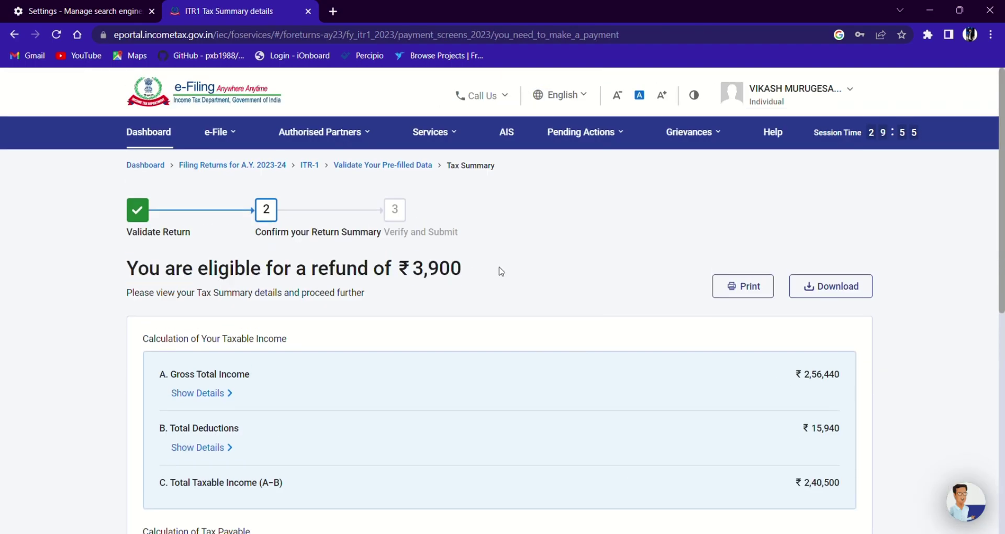
scroll(519, 274, "down", 2)
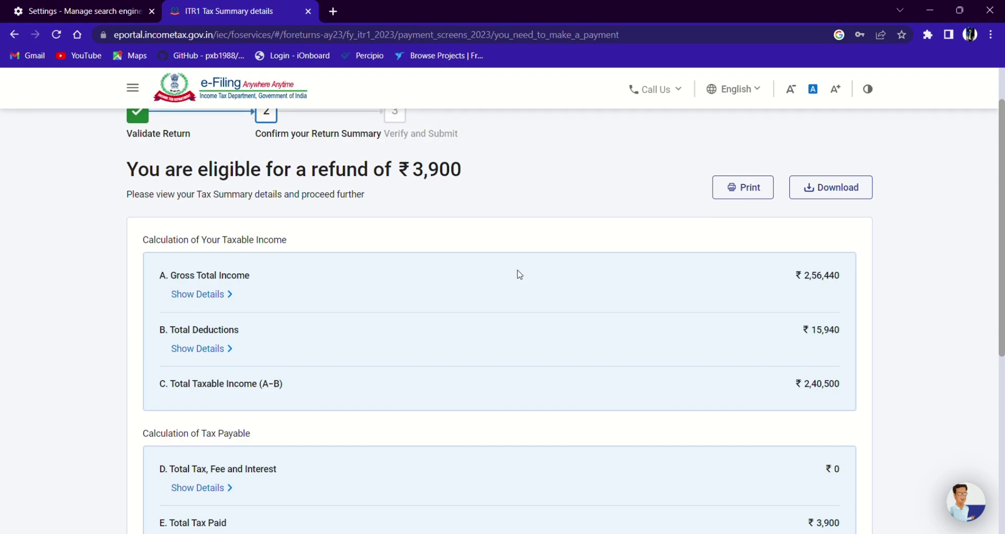
left_click_drag(410, 167, 497, 172)
left_click(814, 300)
double_click(822, 210)
left_click(859, 216)
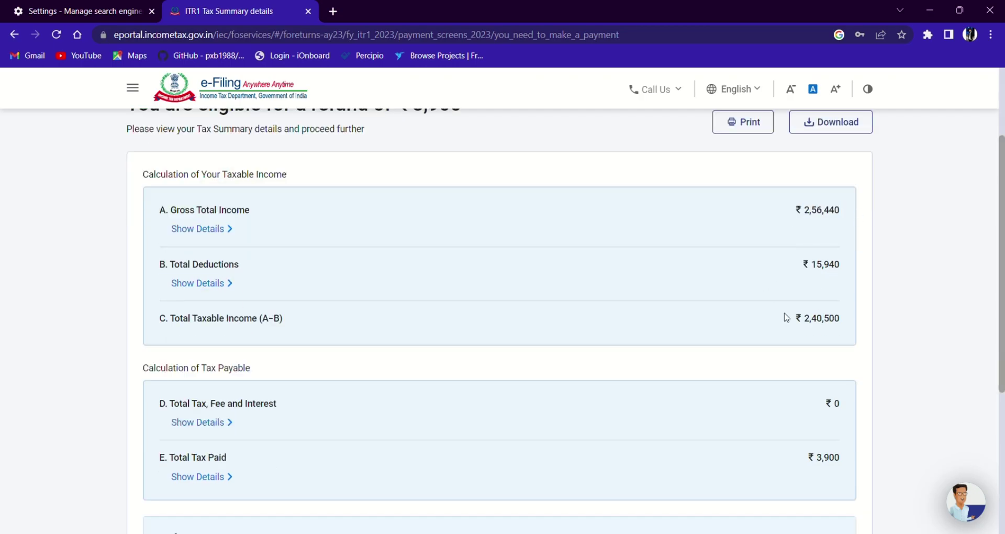
scroll(759, 321, "down", 1)
scroll(731, 327, "down", 1)
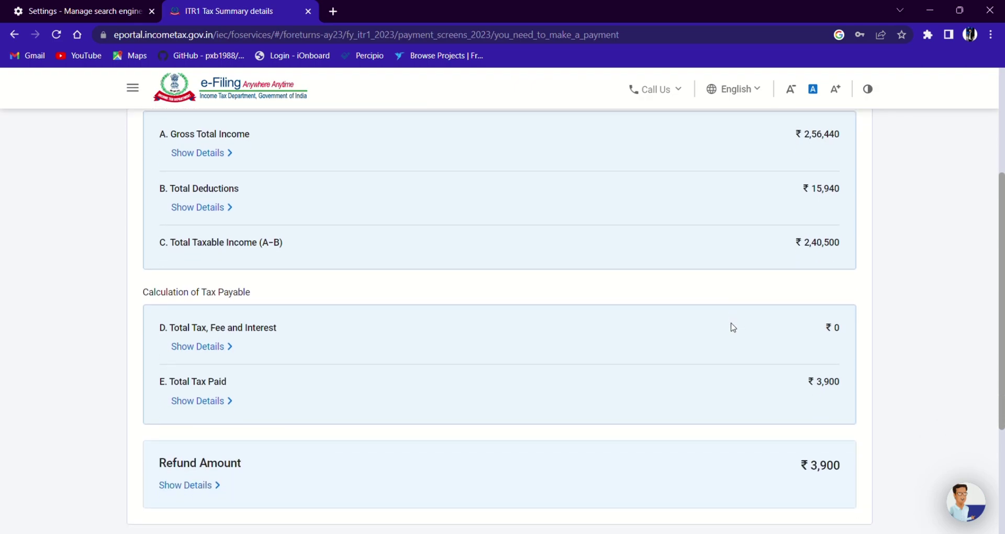
scroll(757, 321, "down", 2)
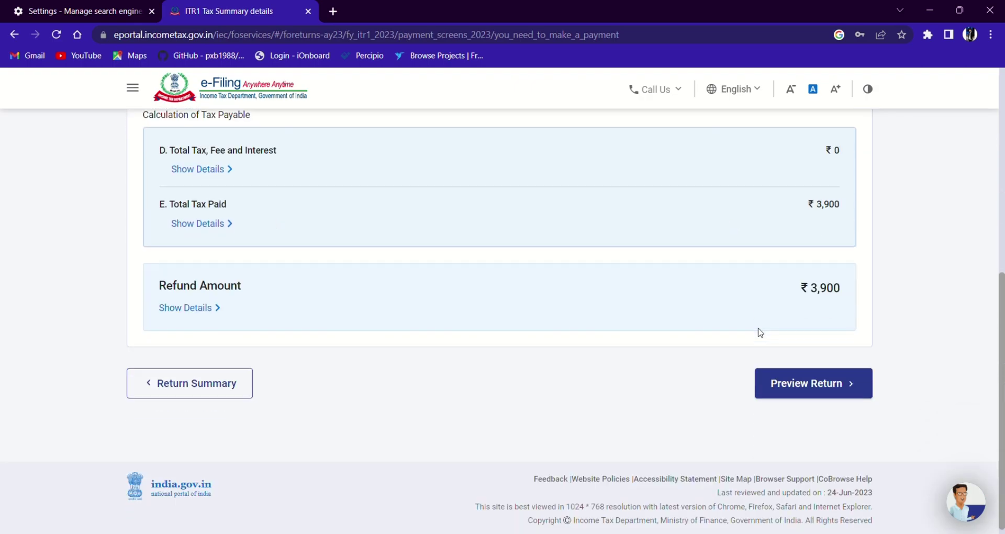
Preview the return through the declaration page, with the capacity as Self and the Tax Return Preparer details left blank
left_click(827, 387)
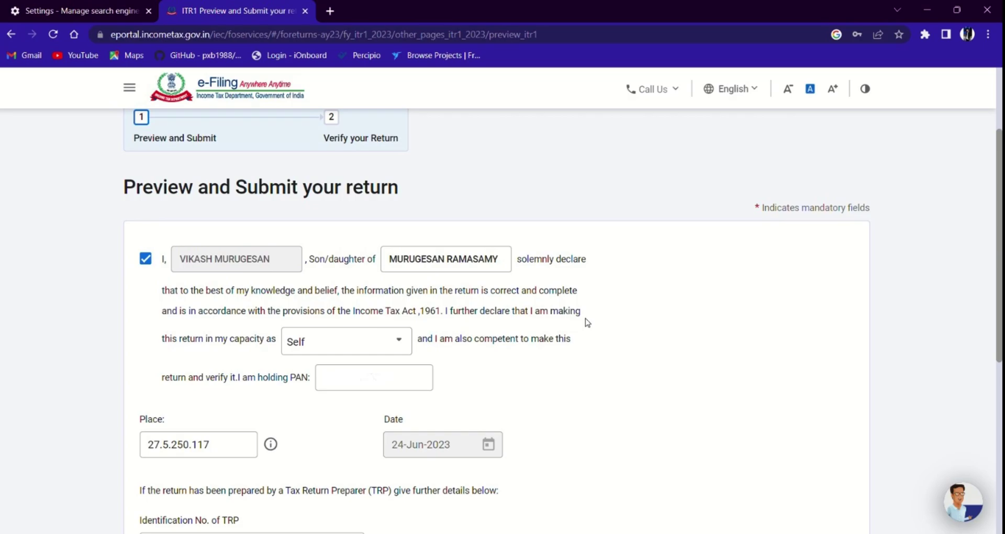
scroll(585, 322, "down", 5)
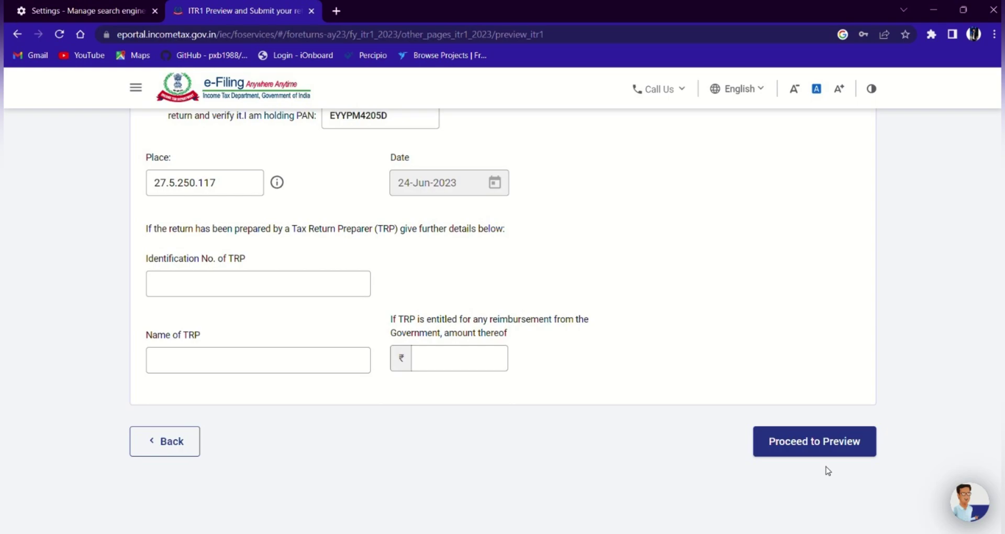
left_click(827, 450)
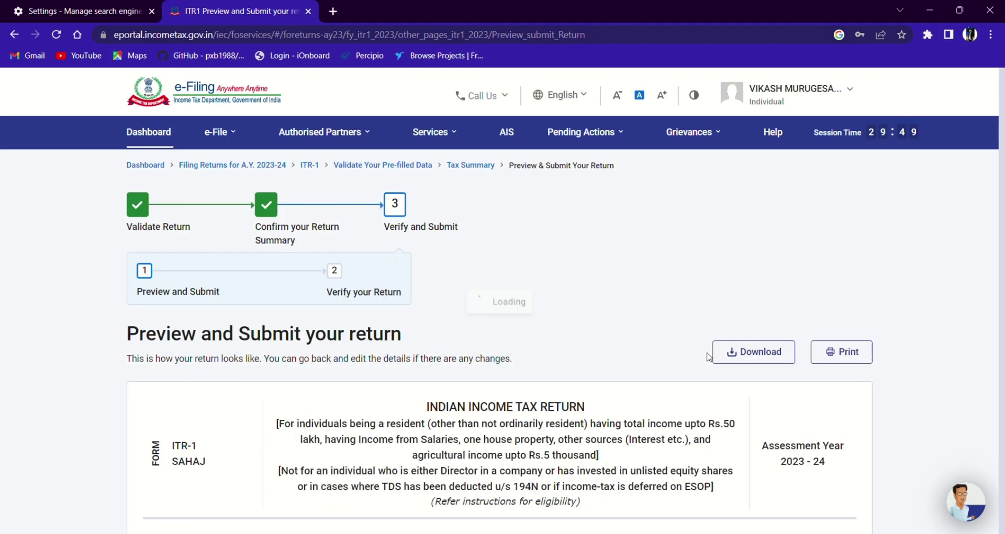
Look through the full ITR-1 preview, from general information and income to deductions, tax computation, refund bank account, donation schedules and verification
scroll(707, 358, "down", 10)
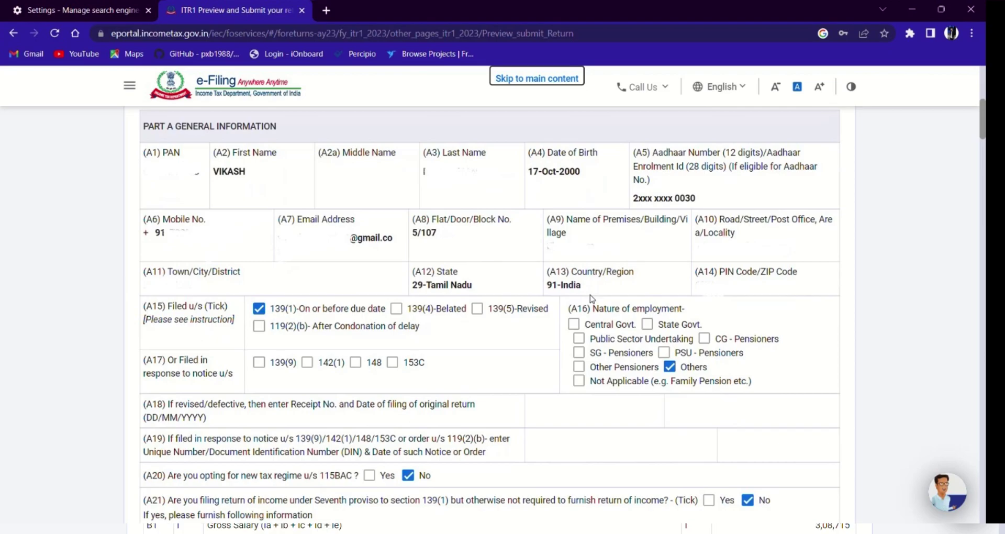
scroll(592, 299, "down", 3)
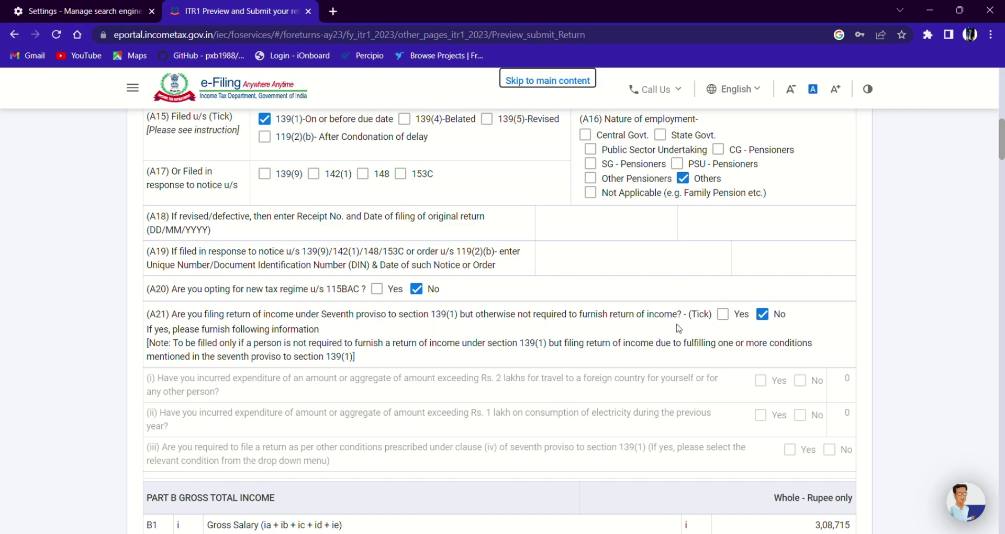
scroll(526, 333, "down", 5)
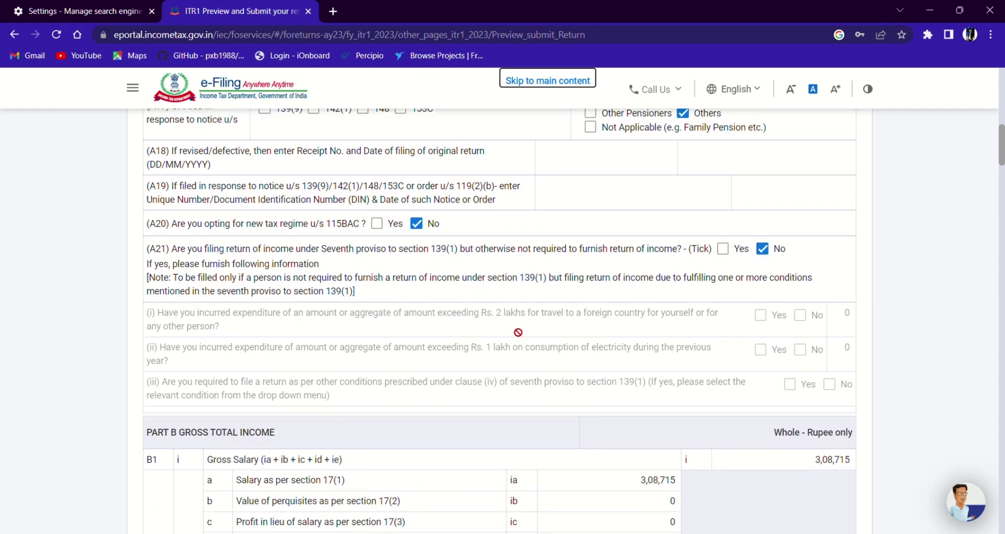
scroll(623, 288, "down", 5)
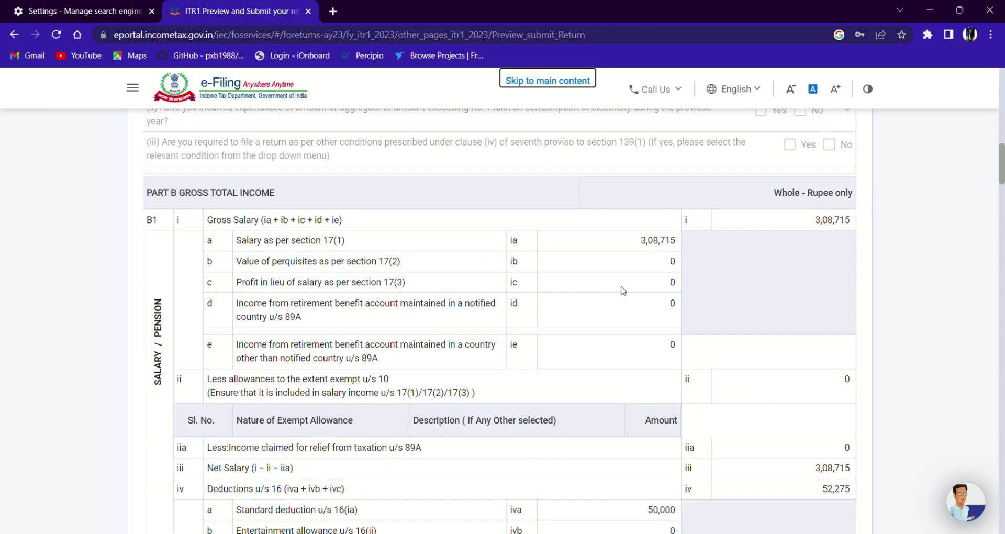
scroll(623, 290, "down", 6)
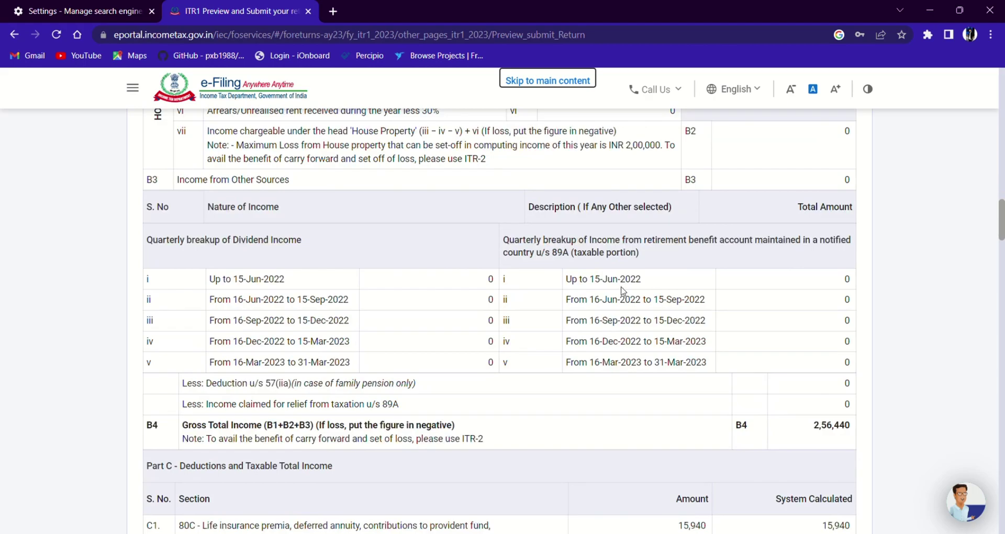
scroll(623, 290, "down", 15)
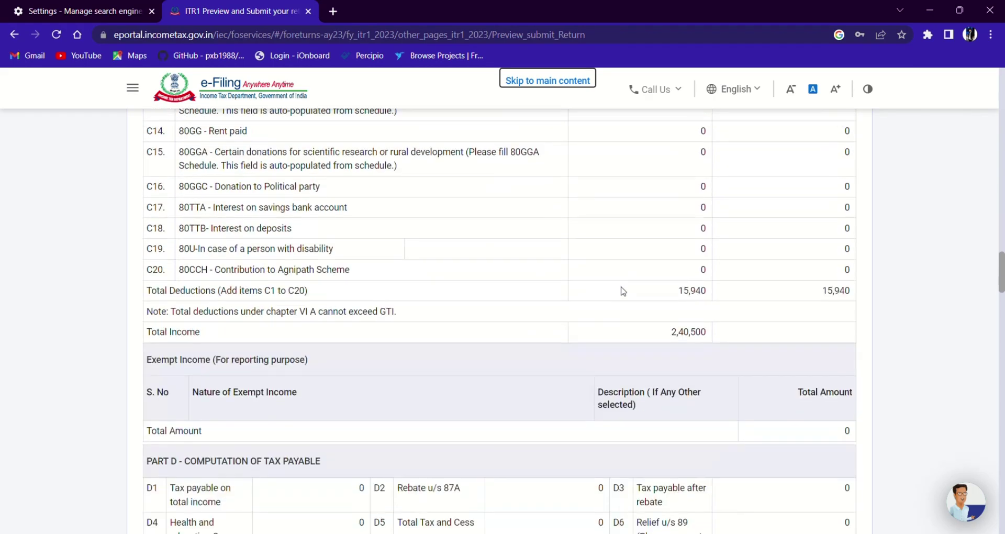
scroll(621, 291, "down", 5)
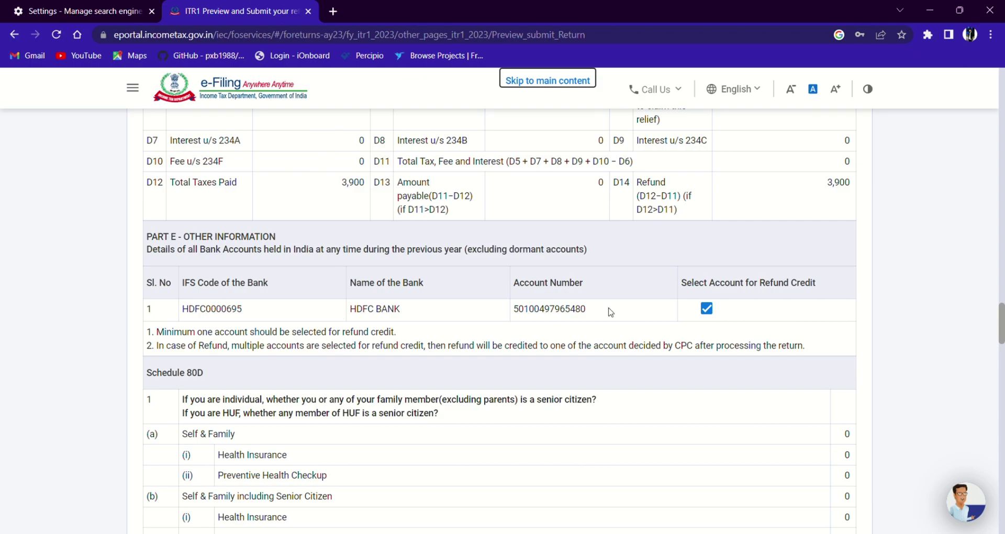
scroll(613, 311, "down", 3)
scroll(614, 311, "down", 8)
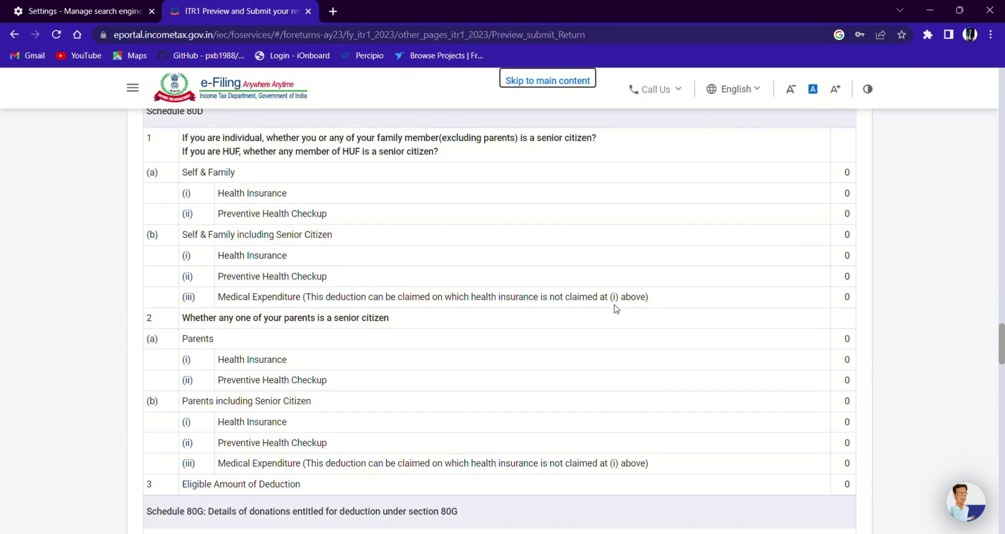
scroll(615, 308, "down", 20)
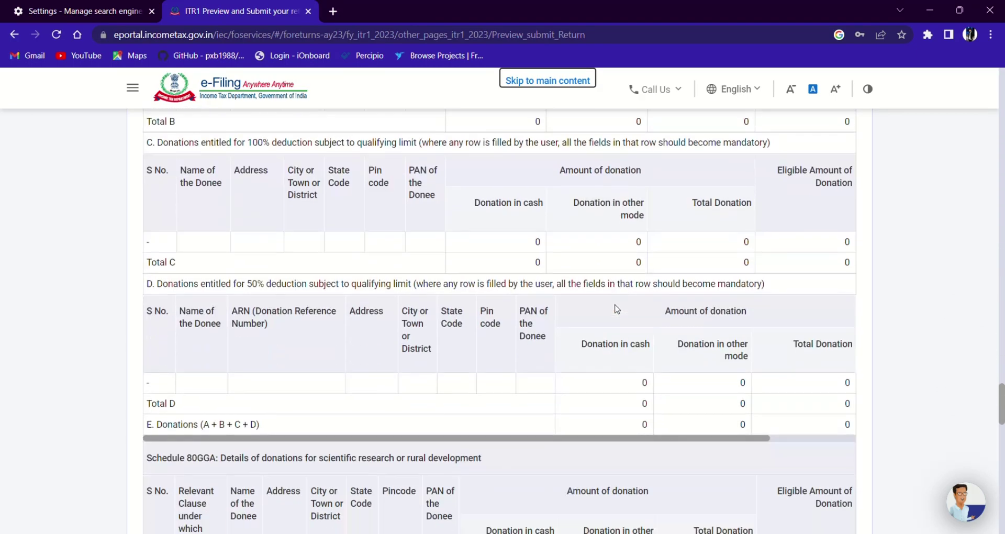
scroll(617, 309, "down", 10)
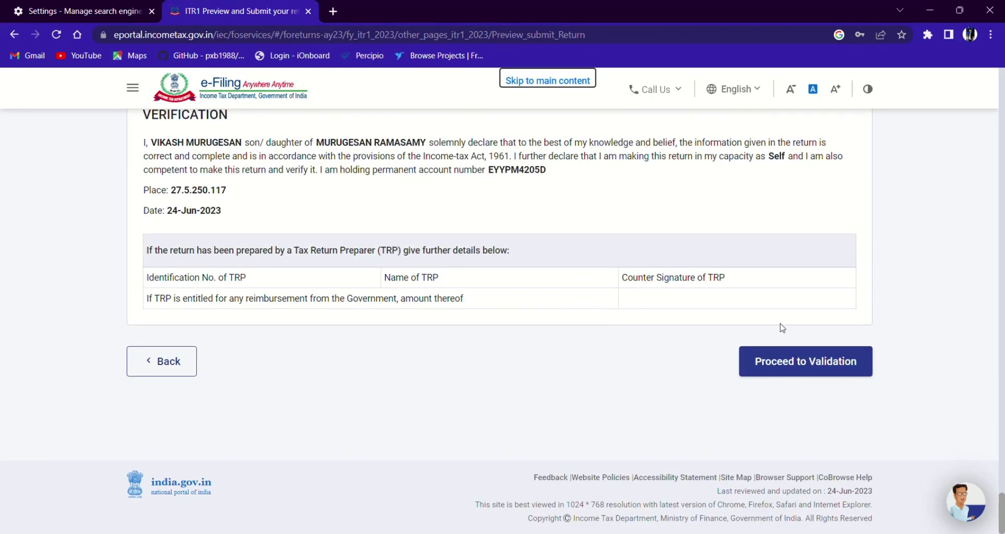
Proceed to validation of the previewed return and check the validation results for errors to resolve
left_click(773, 356)
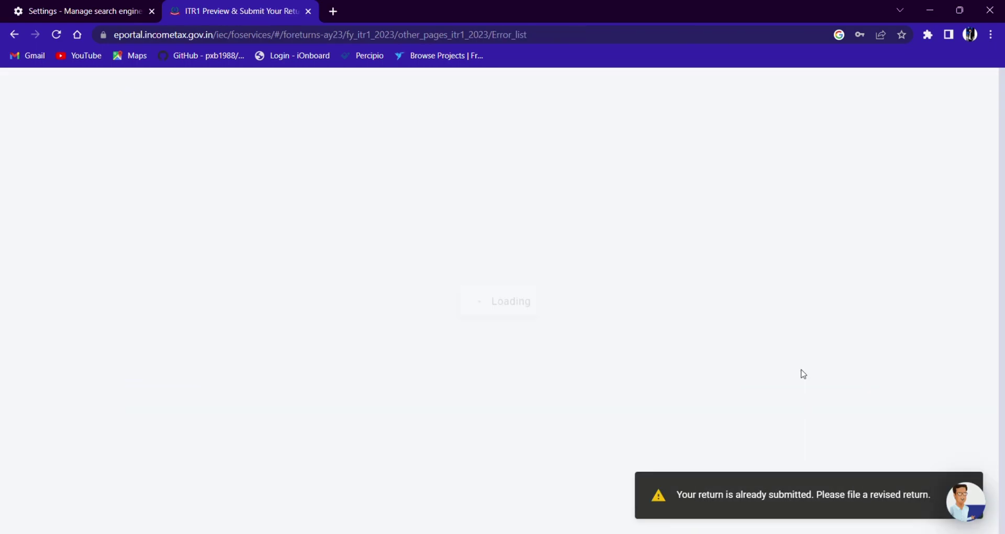
scroll(631, 362, "down", 3)
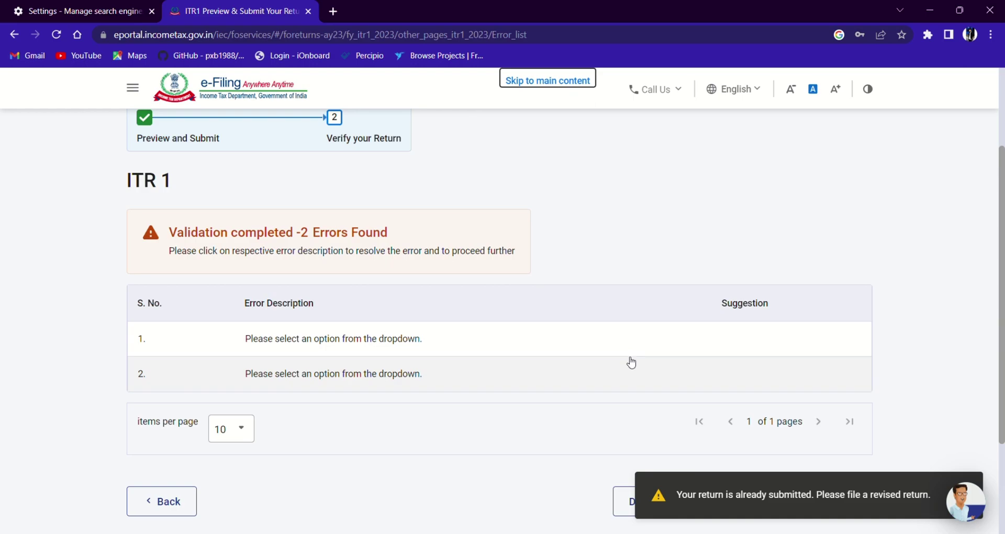
scroll(584, 354, "up", 1)
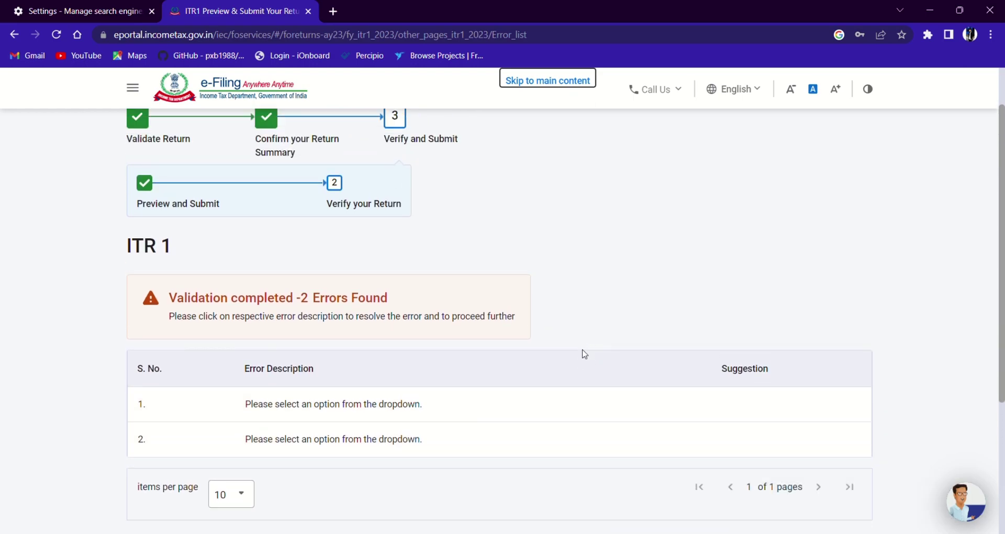
scroll(584, 354, "down", 1)
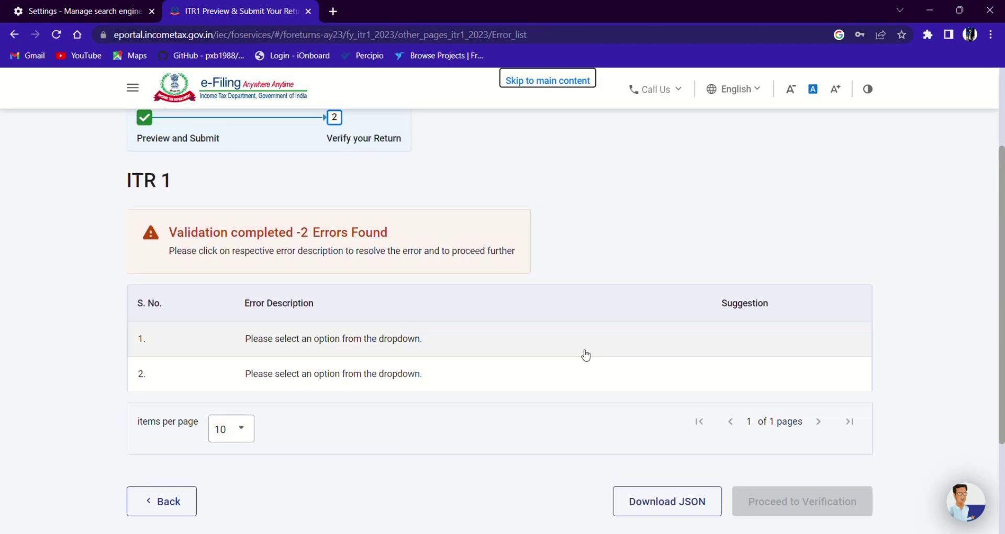
Open the first validation error and answer the 80D self and family senior citizen question with "Not claiming for Self/Family"
scroll(585, 355, "down", 2)
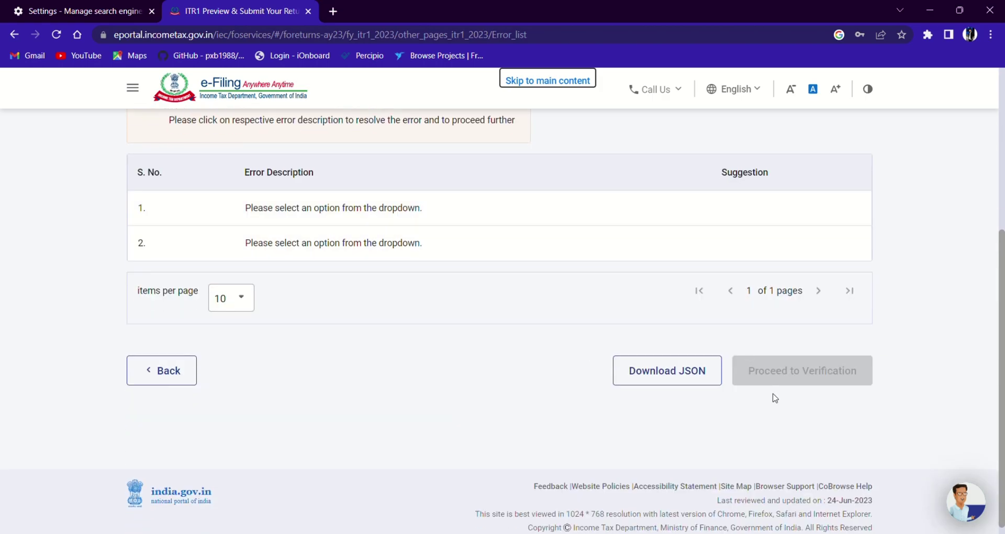
scroll(775, 398, "up", 1)
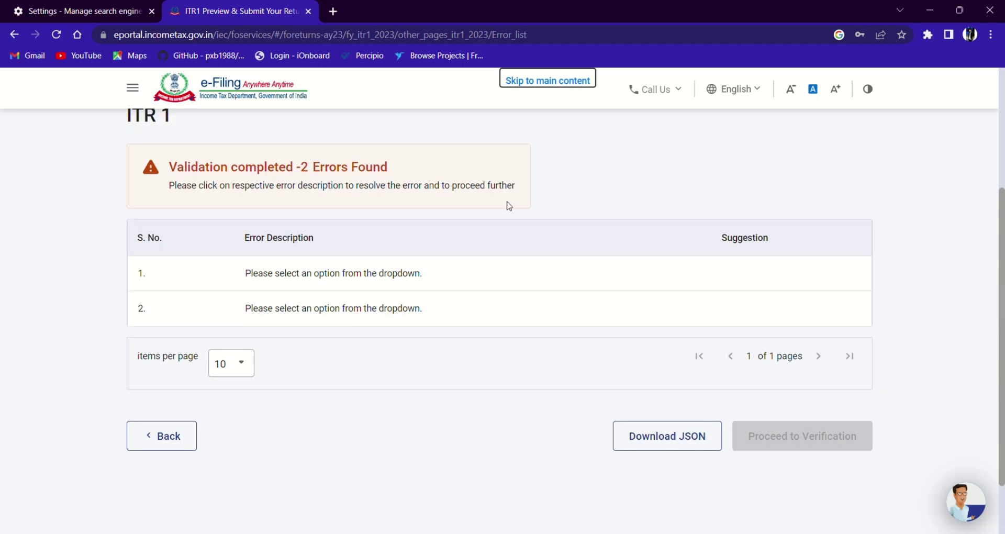
left_click(214, 172)
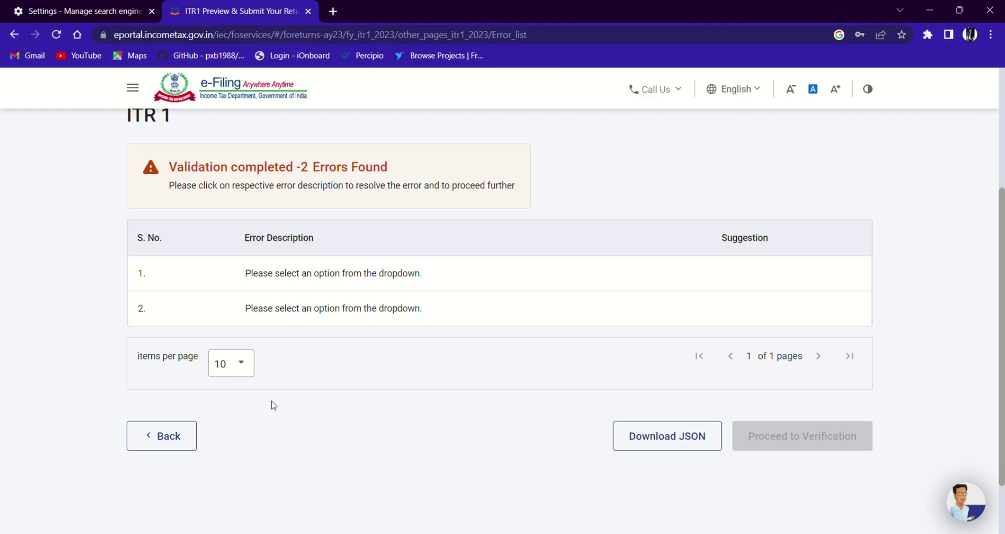
left_click(307, 271)
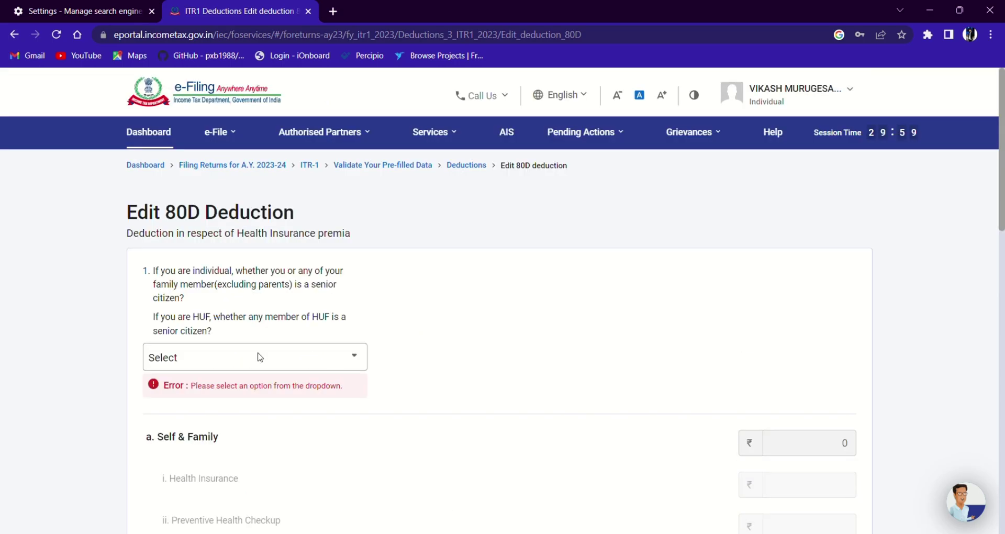
left_click(264, 357)
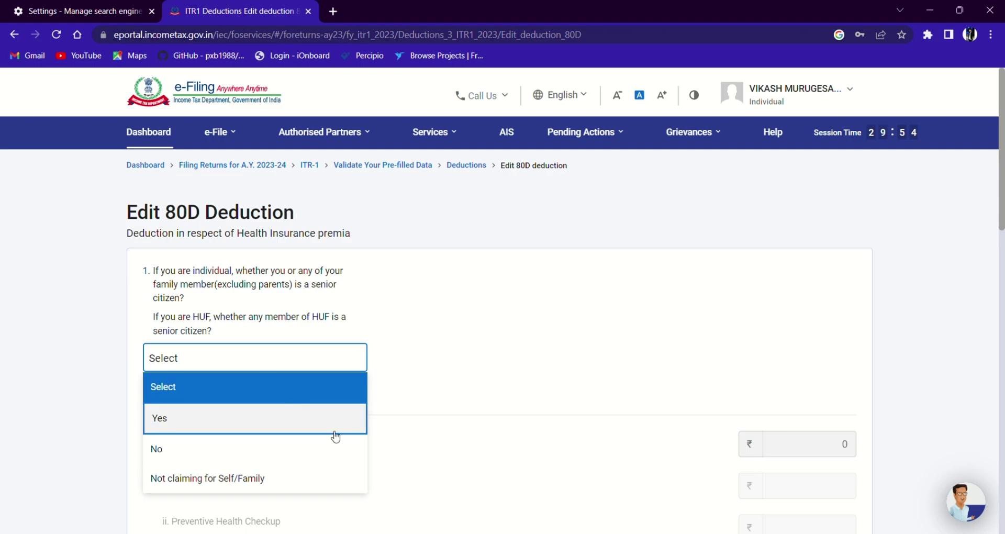
left_click(260, 478)
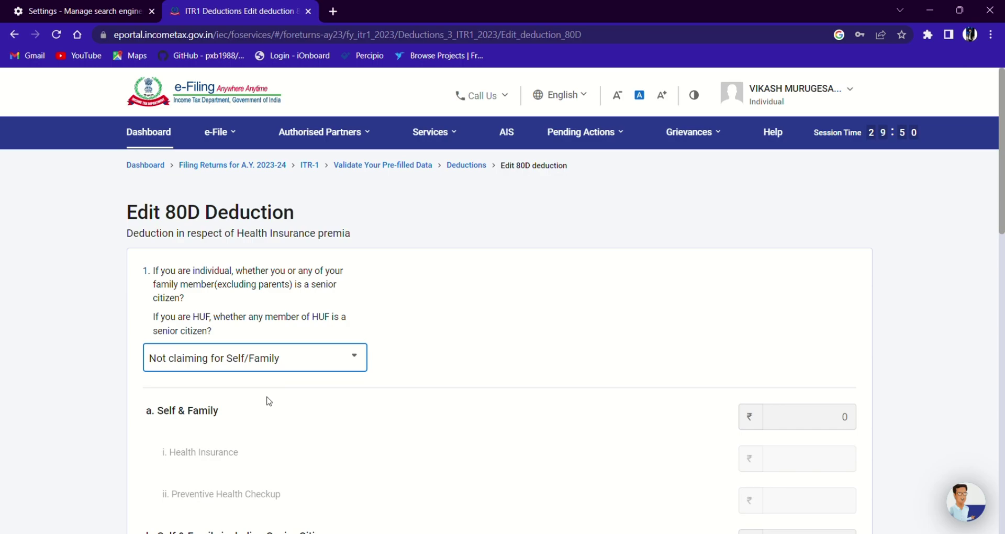
Answer the 80D question about senior citizen parents with "Not claiming for parents" and save the deduction
scroll(393, 407, "down", 6)
scroll(394, 405, "down", 2)
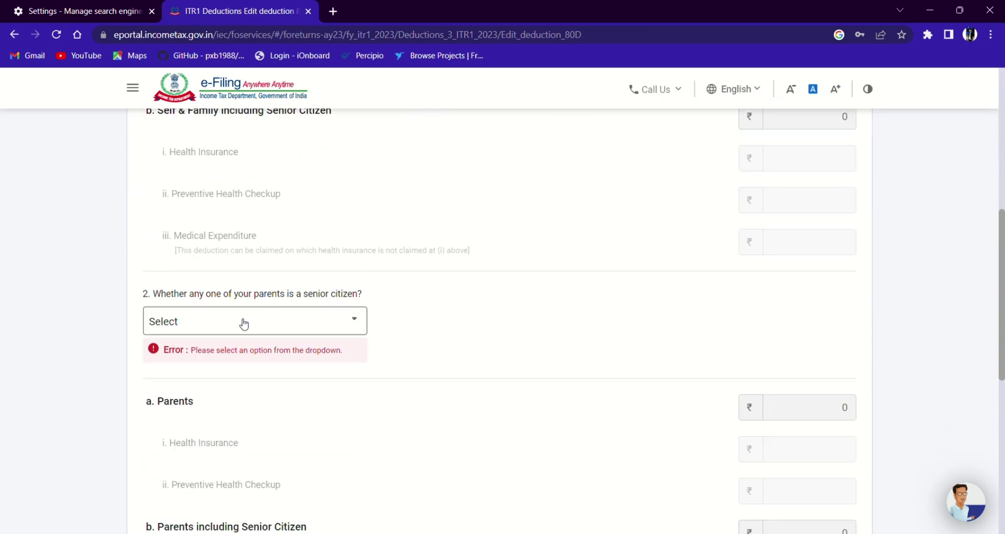
left_click(238, 325)
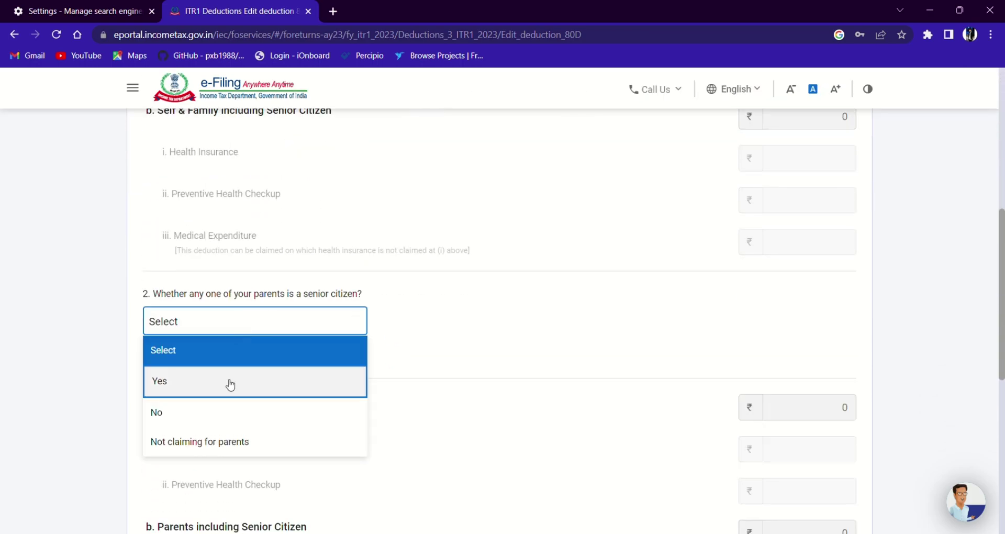
left_click(217, 443)
scroll(539, 370, "down", 7)
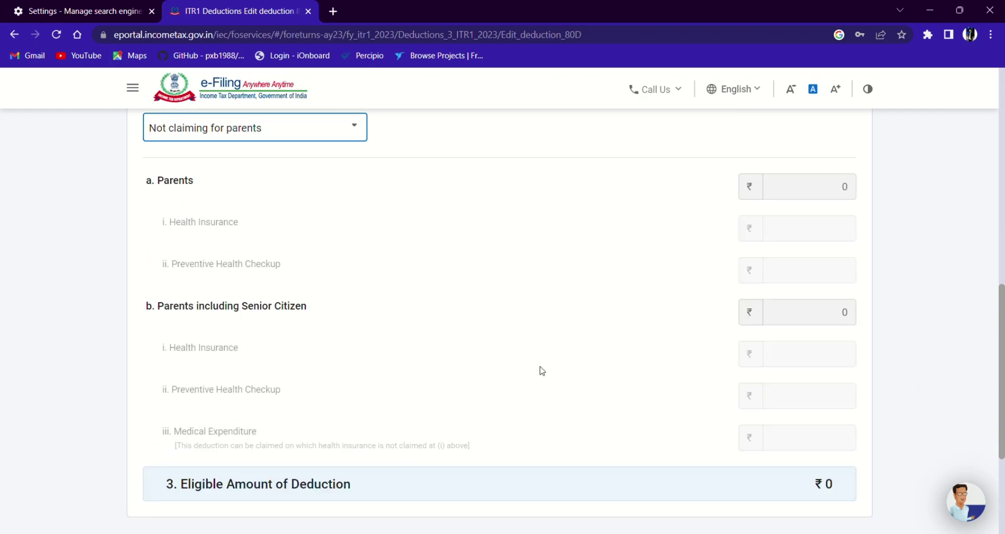
left_click(861, 368)
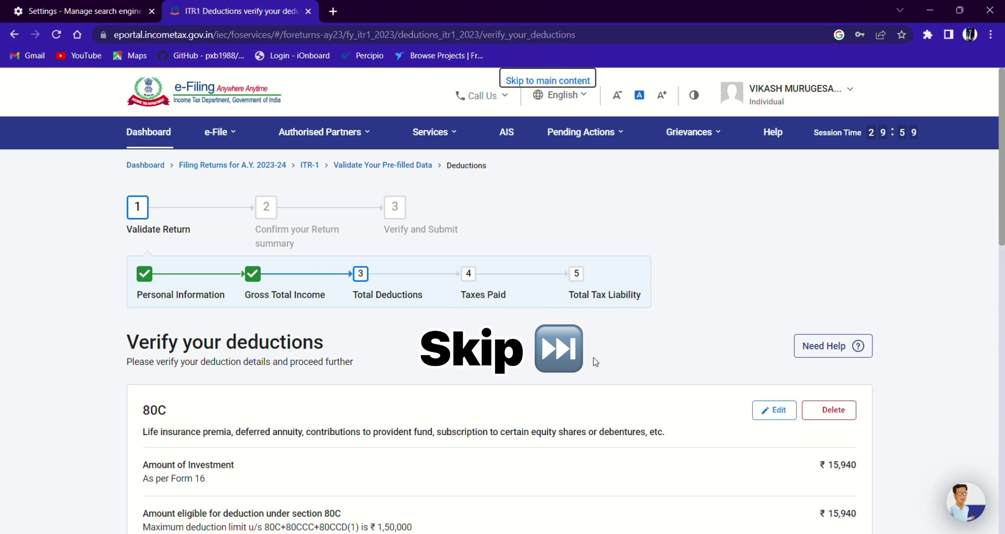
Review the deductions under 80C and 80D and confirm the Total Deductions section
scroll(595, 362, "down", 2)
scroll(595, 362, "down", 5)
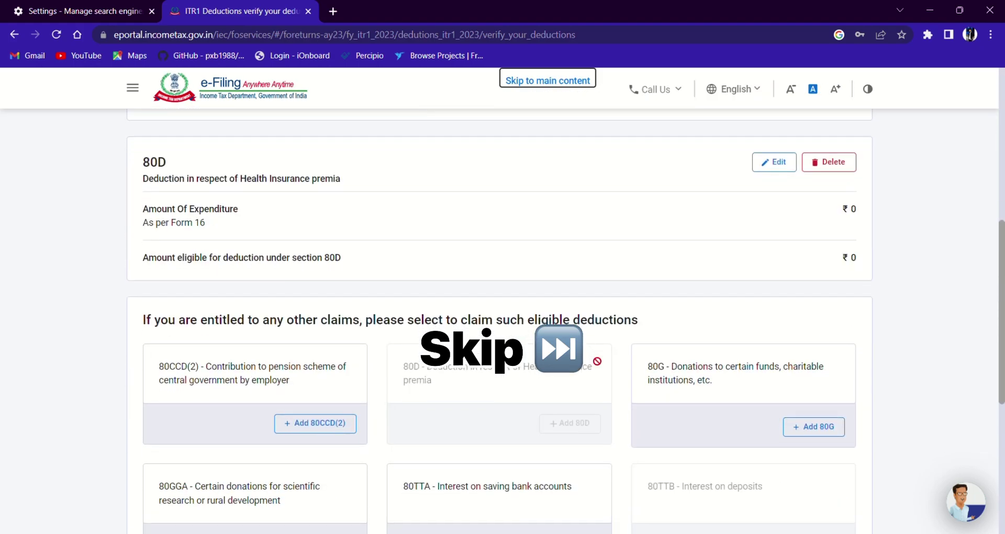
scroll(596, 362, "down", 3)
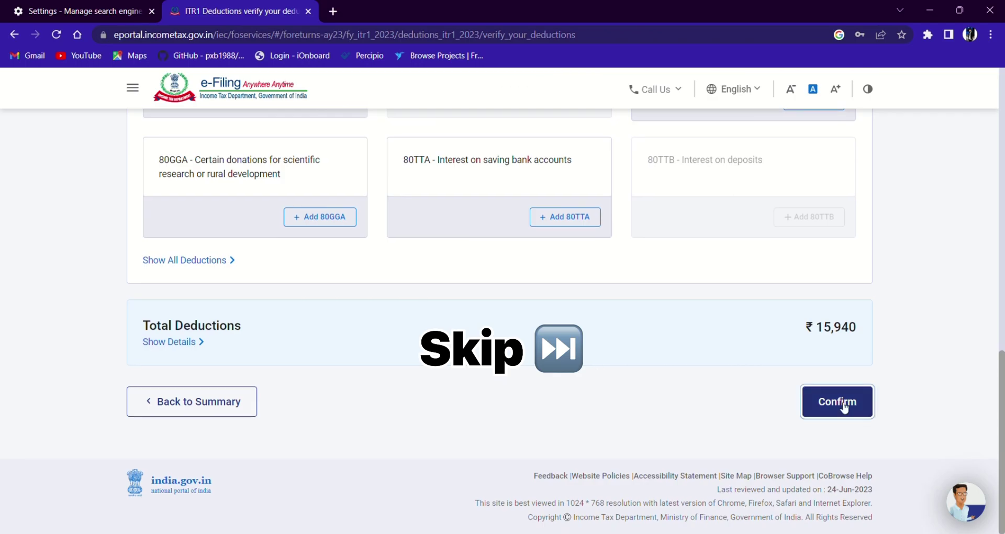
left_click(840, 401)
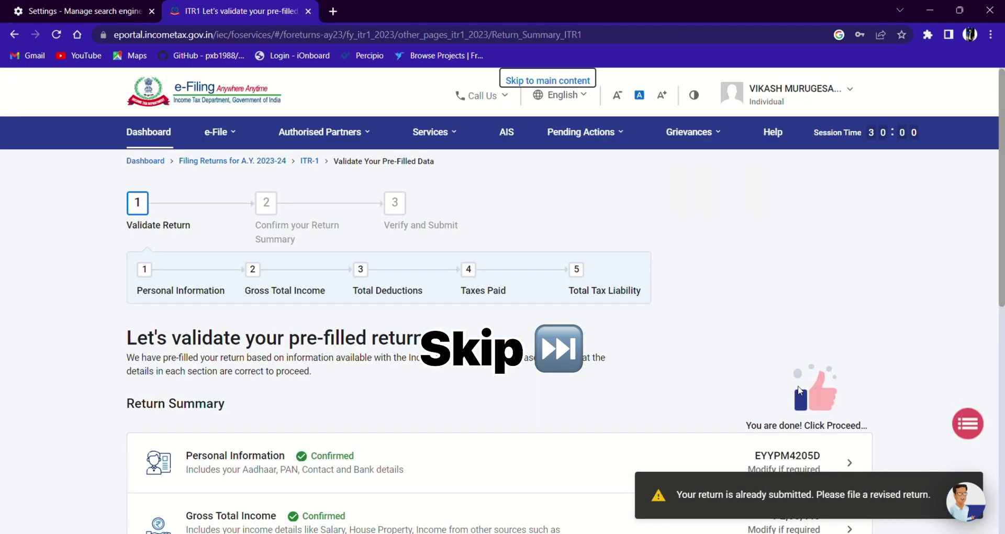
Proceed from the return summary through the tax summary and the declaration page to the full return preview
scroll(693, 388, "down", 5)
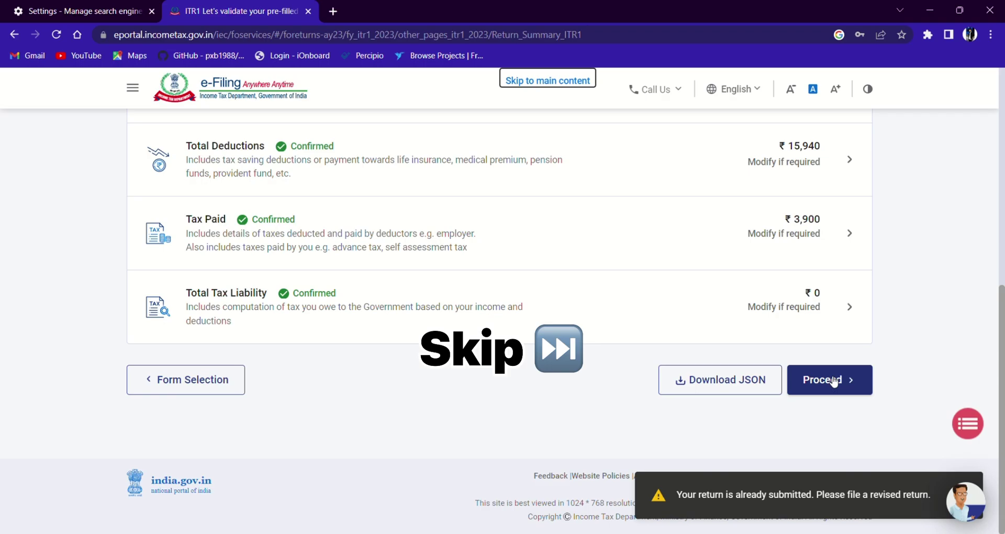
left_click(833, 381)
scroll(731, 384, "down", 8)
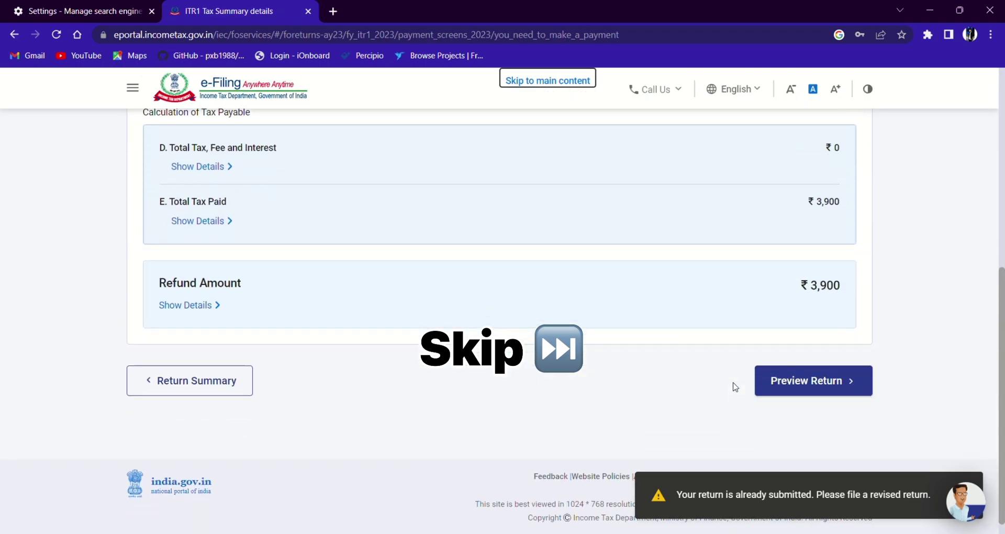
left_click(814, 380)
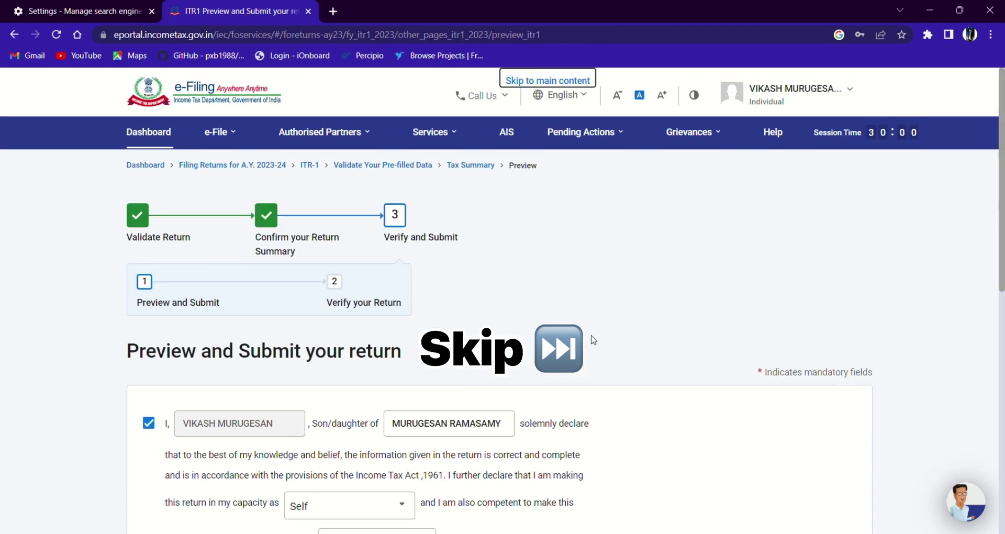
scroll(607, 333, "down", 10)
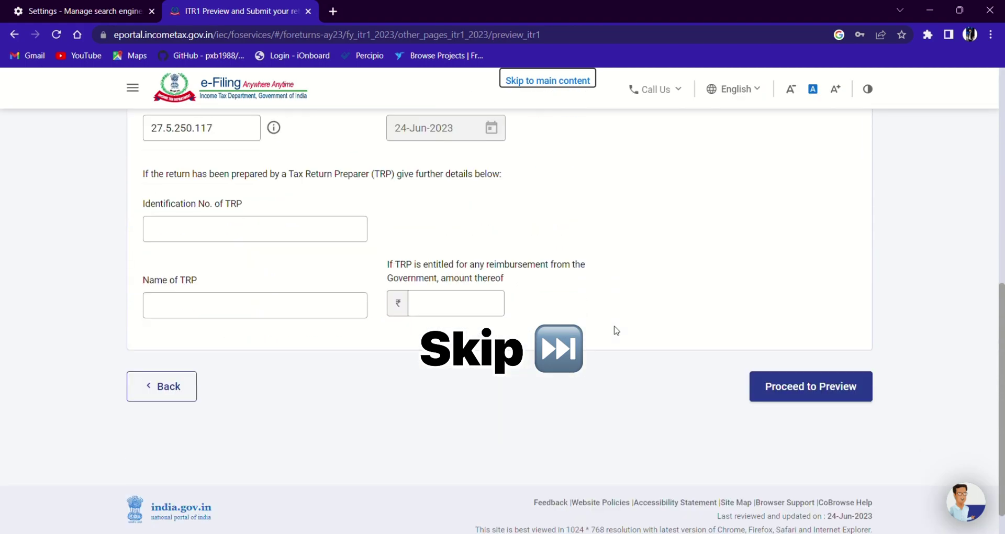
left_click(844, 360)
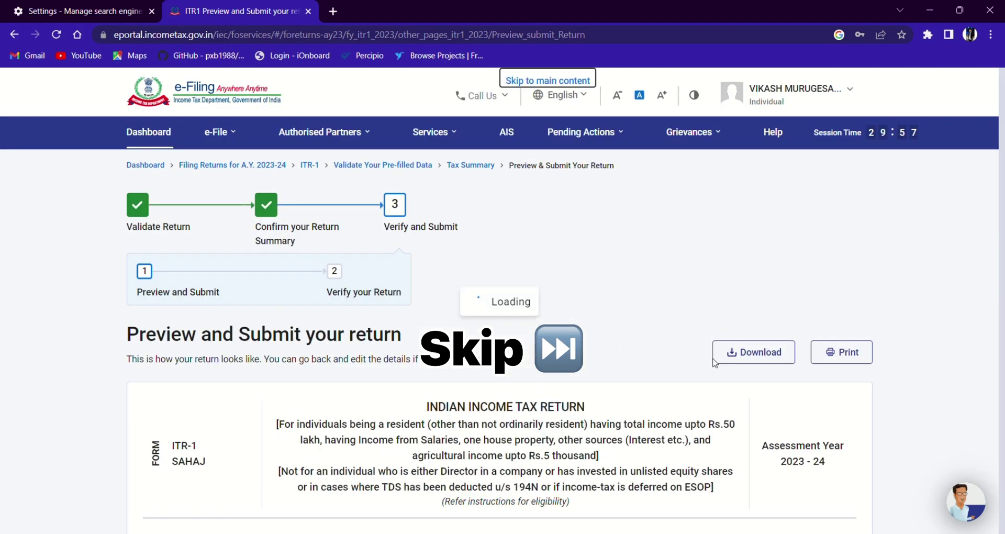
Go through the ITR-1 preview down to the verification declaration and submit the return for validation again
scroll(706, 364, "down", 20)
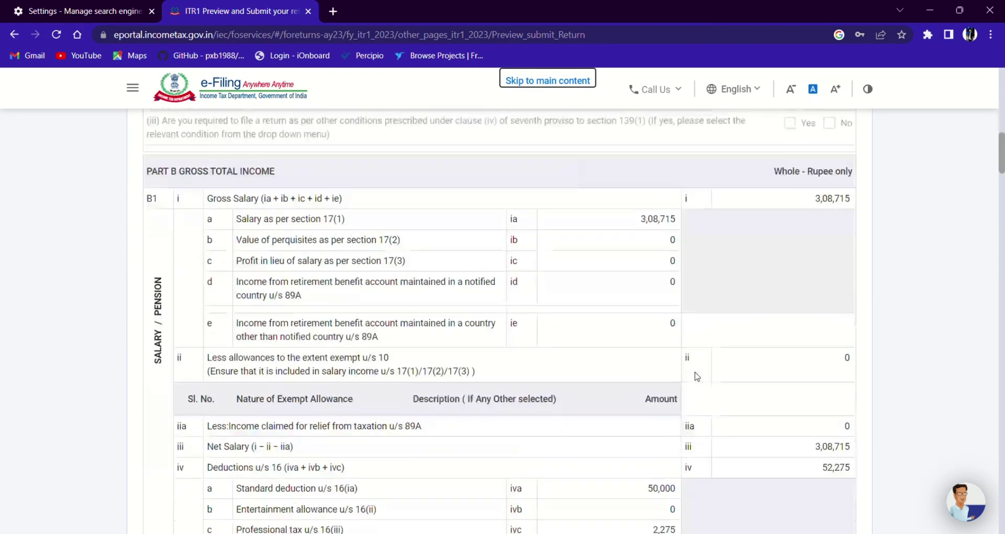
scroll(698, 373, "down", 20)
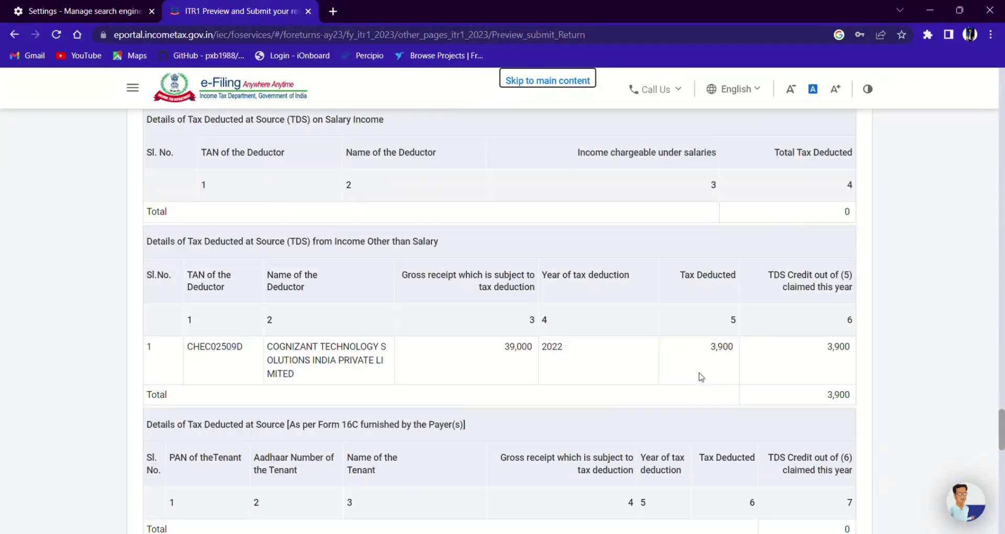
scroll(701, 377, "down", 5)
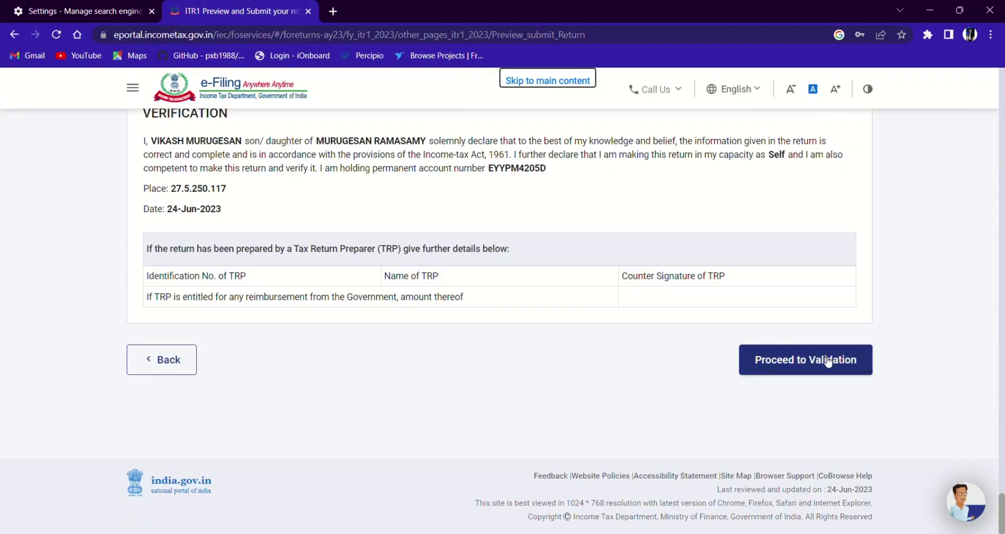
left_click(805, 365)
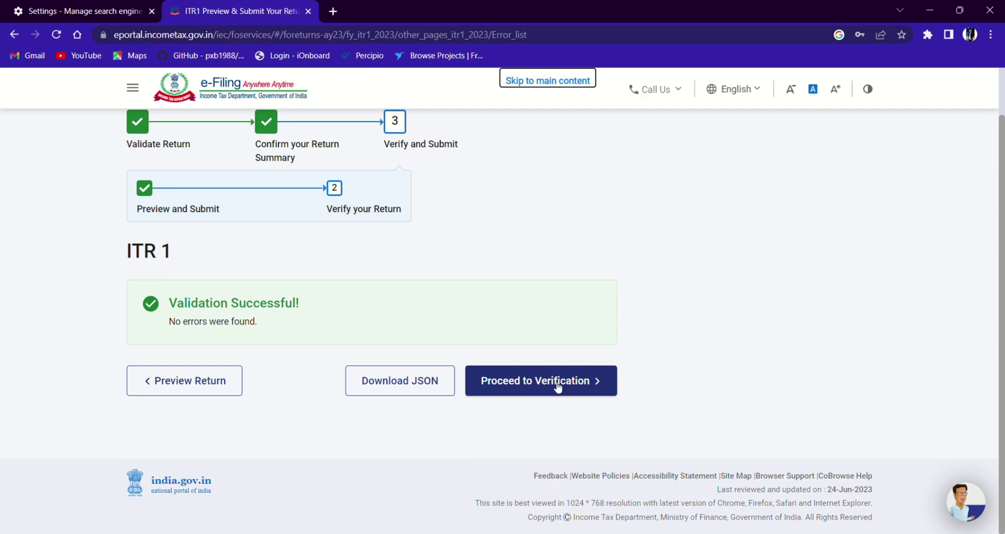
Proceed to verification of the validated return and continue with the e-Verify Now method
scroll(662, 299, "up", 1)
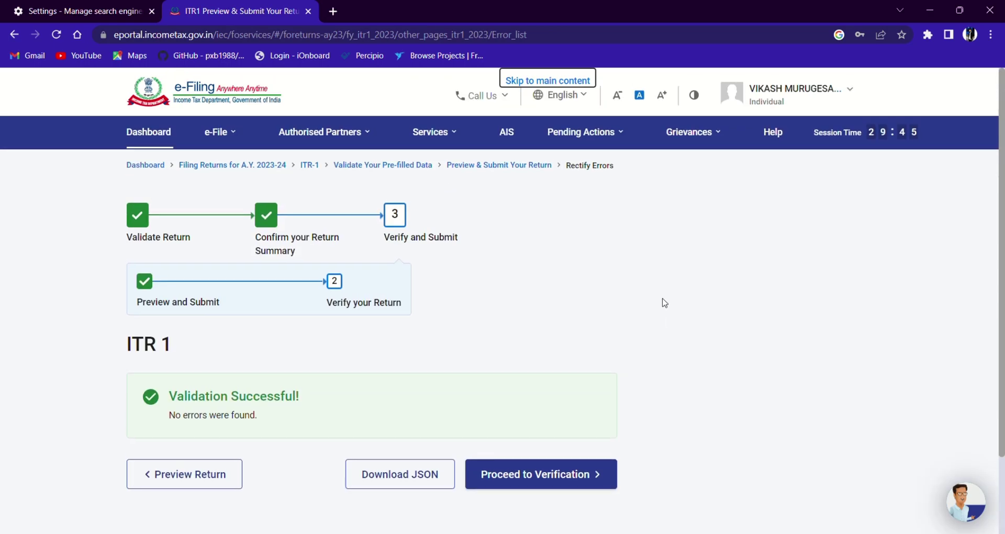
scroll(663, 300, "down", 1)
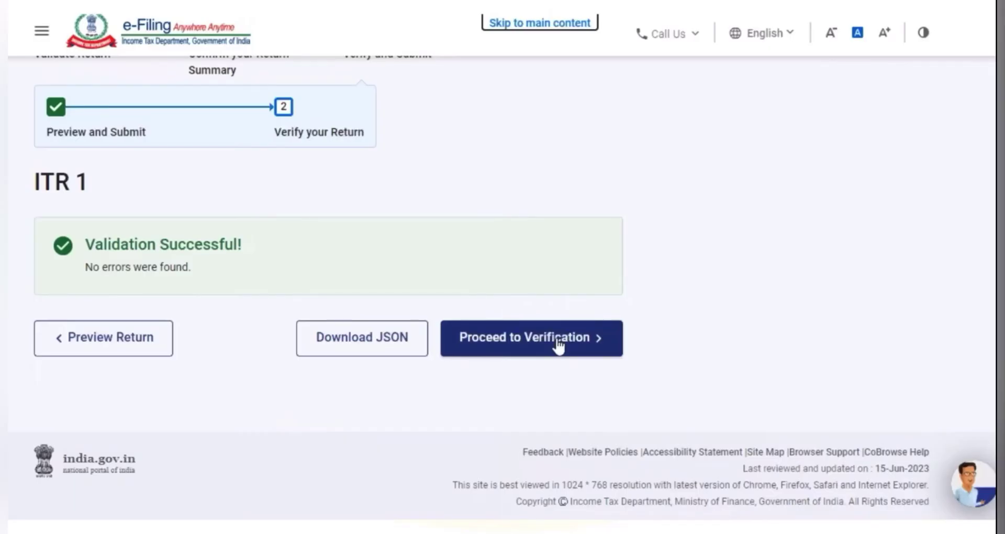
left_click(557, 338)
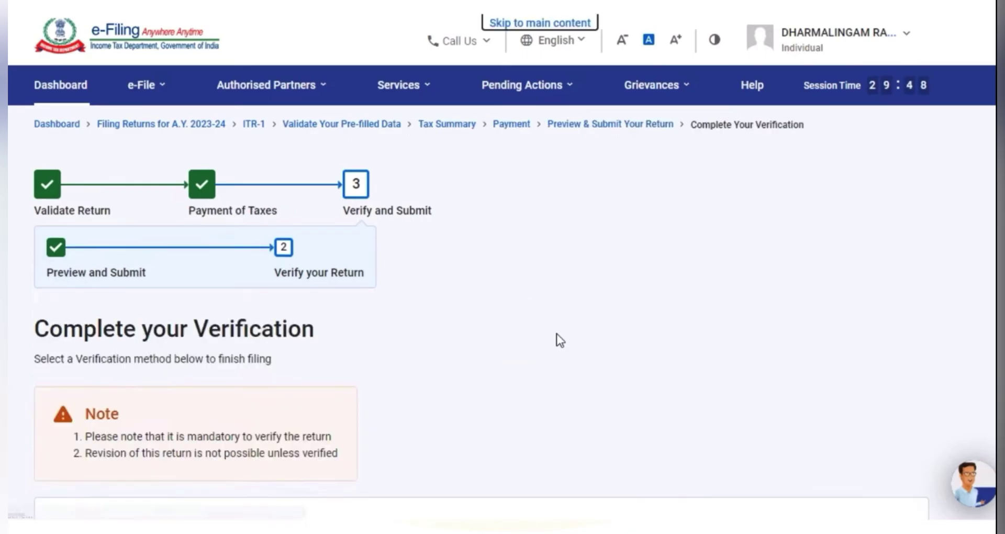
scroll(557, 340, "down", 5)
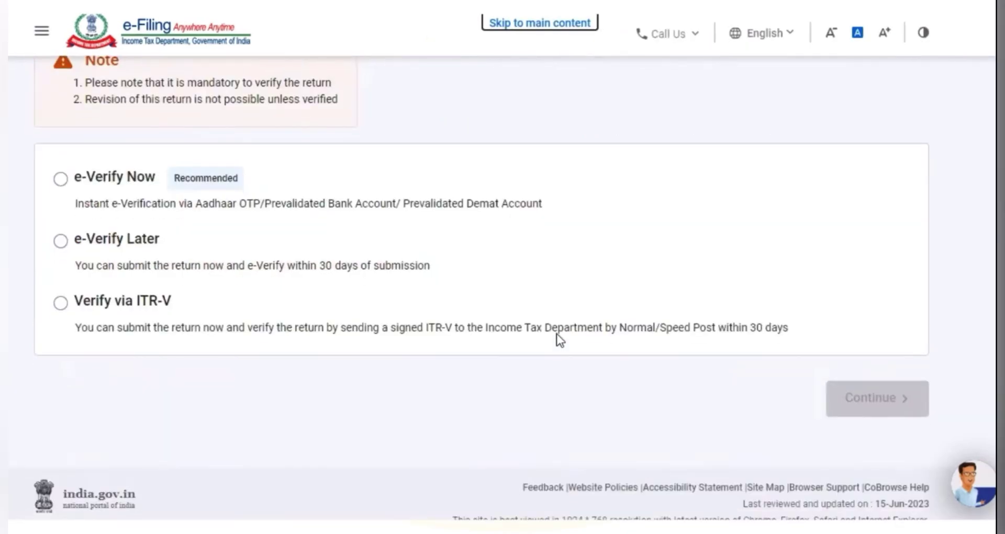
left_click(62, 181)
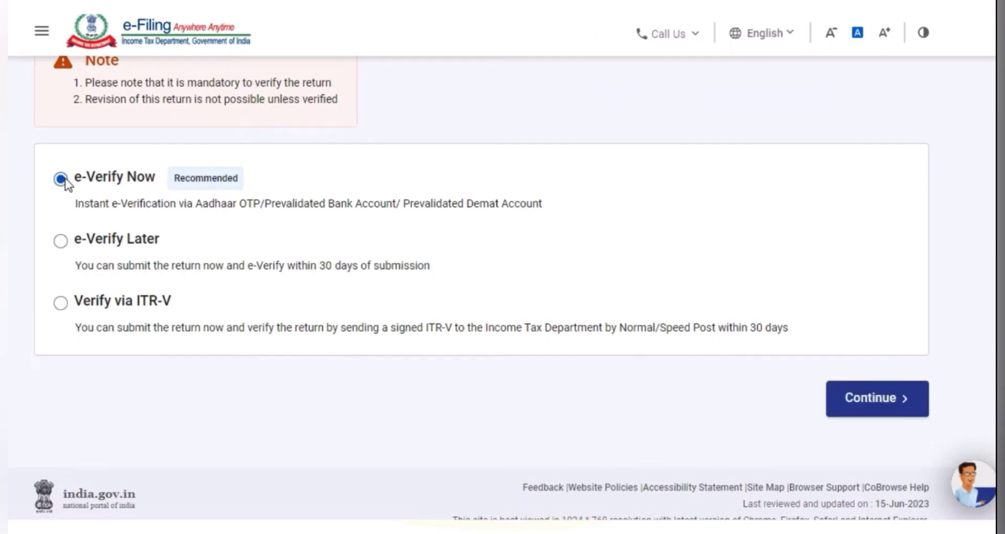
left_click(870, 401)
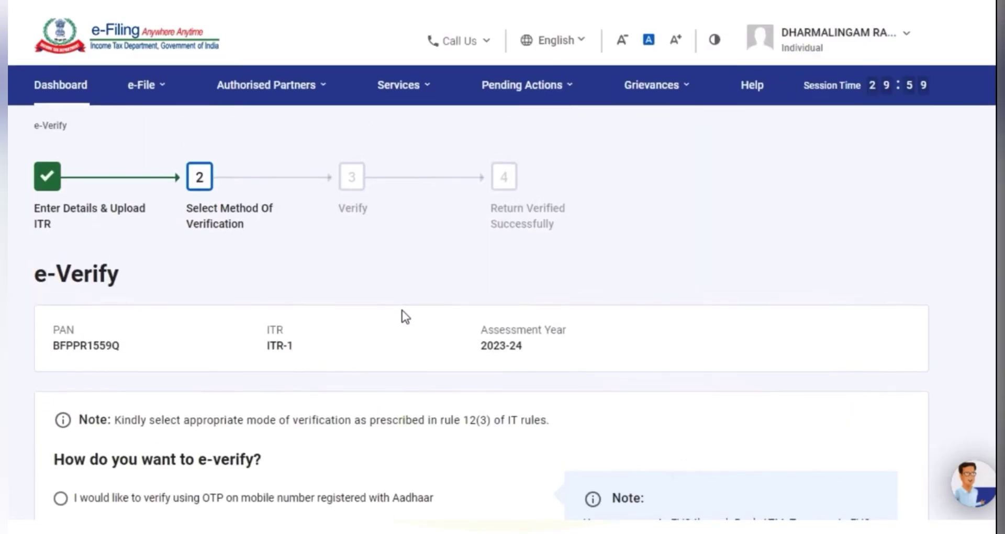
Review the e-verification methods and choose to verify using OTP on the mobile number registered with Aadhaar
scroll(492, 335, "down", 10)
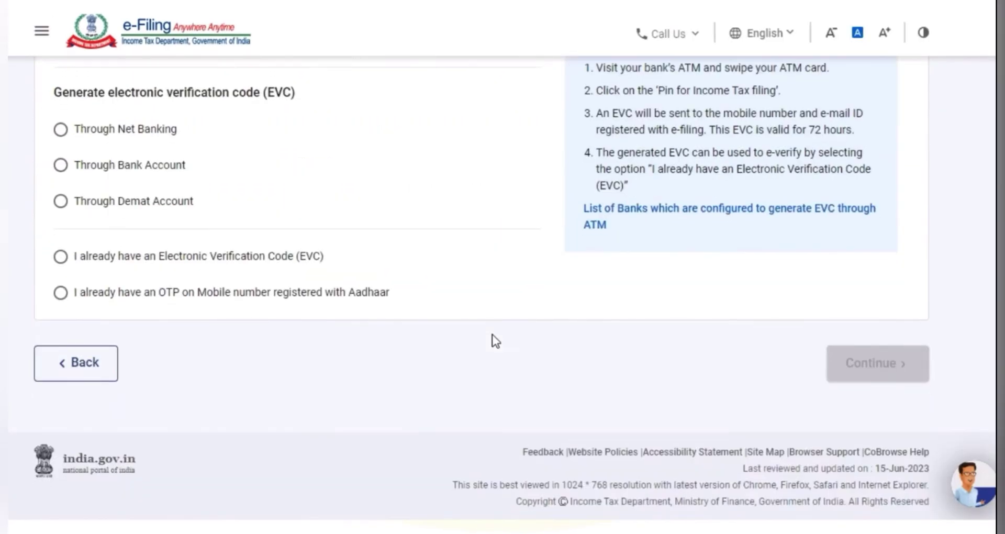
scroll(493, 336, "up", 5)
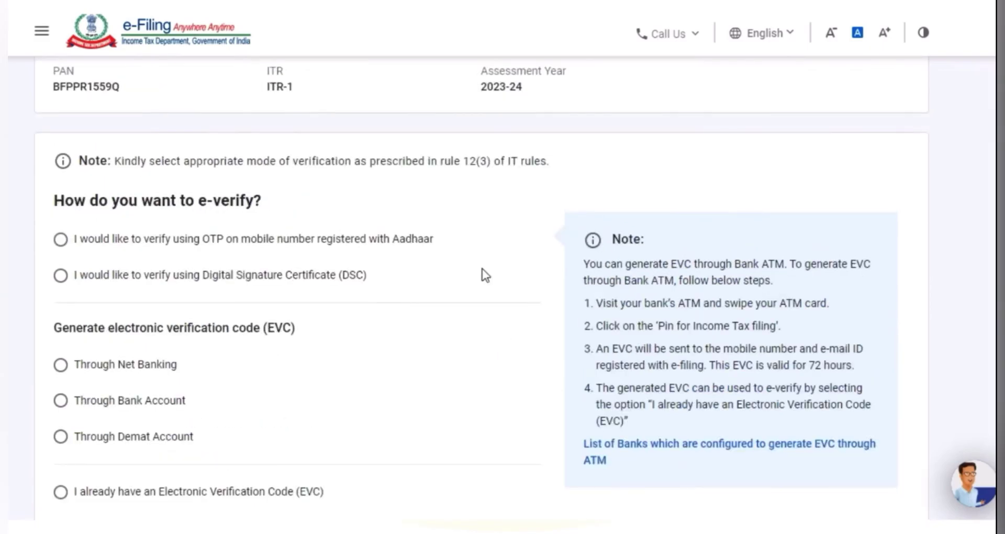
left_click(62, 240)
scroll(880, 444, "down", 5)
scroll(845, 386, "up", 2)
scroll(844, 386, "up", 5)
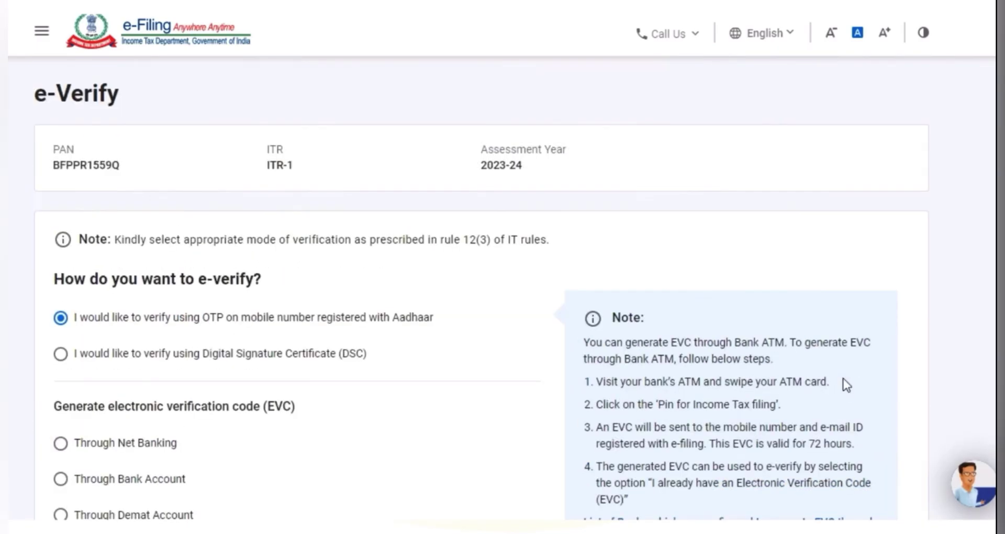
scroll(840, 383, "down", 5)
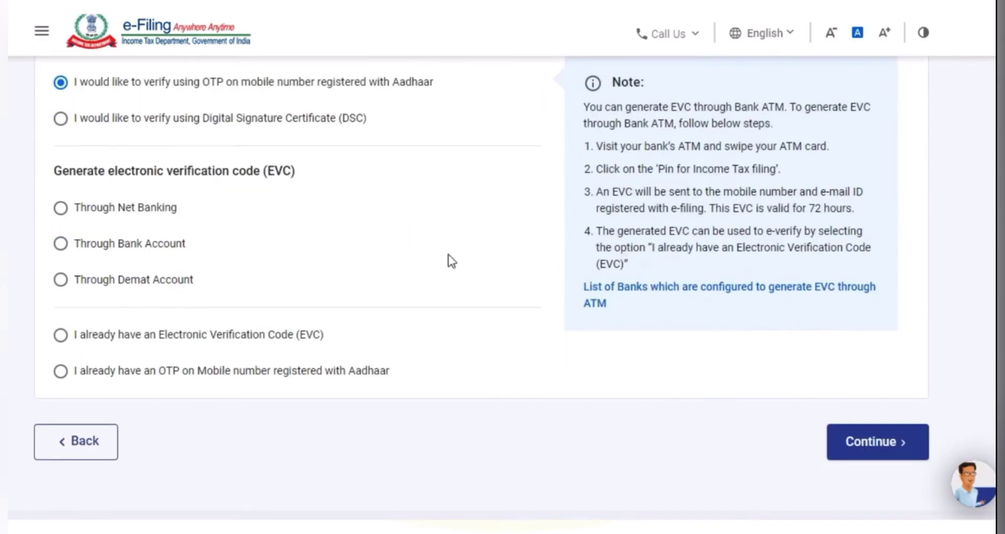
Continue with Aadhaar verification, agree to validate the Aadhaar details, and generate the Aadhaar OTP
left_click(864, 444)
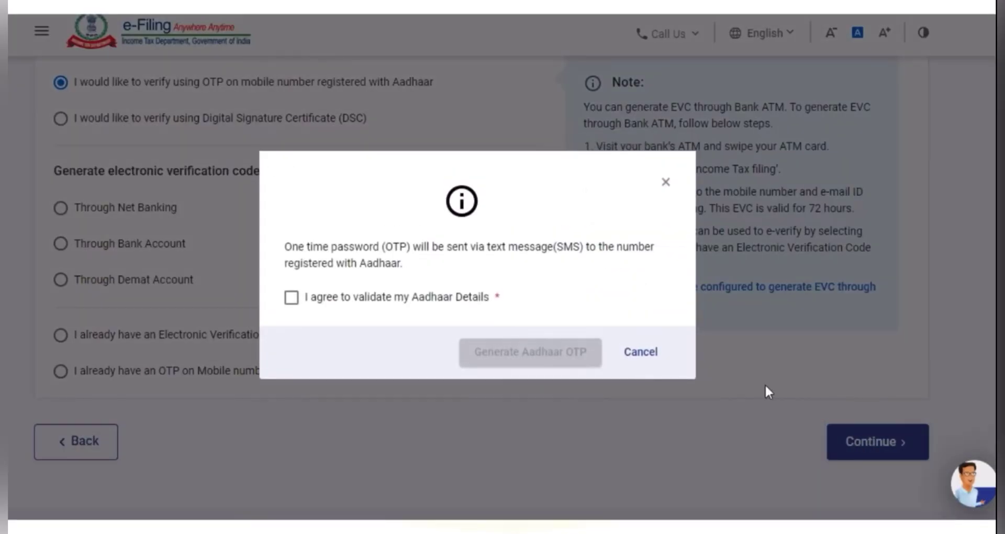
left_click(291, 298)
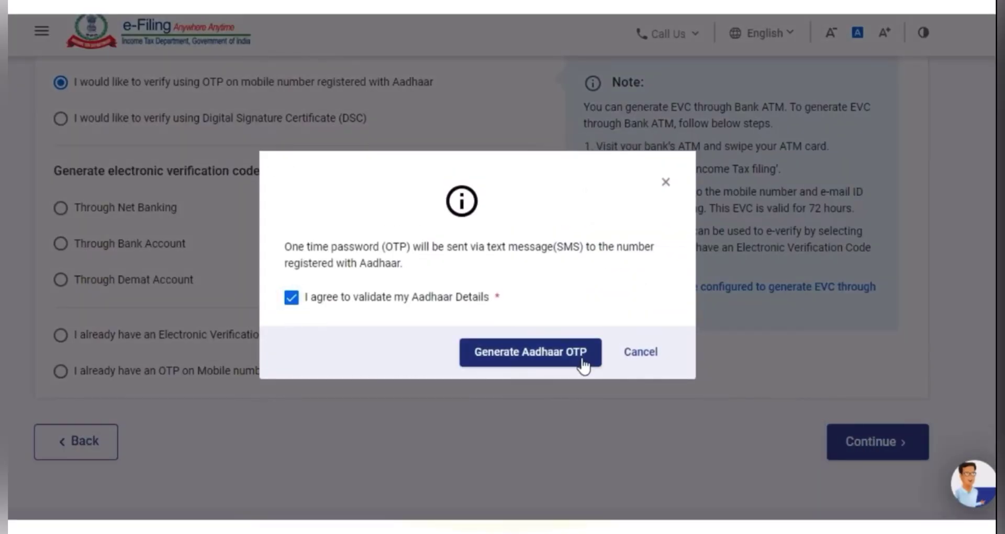
left_click(554, 355)
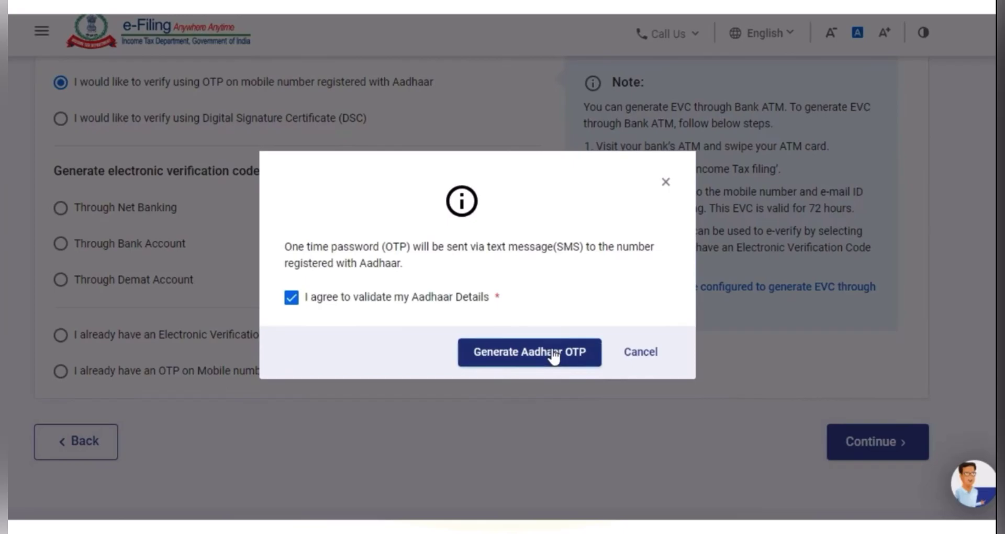